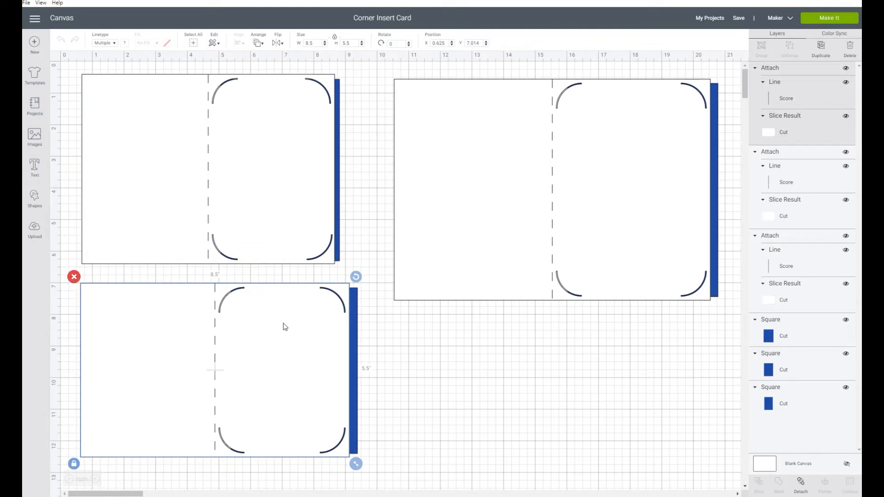
- Hide the 8.5 × 5.5 inch card base and its matching 4 × 5.25 inch blue insert
left_click(846, 68)
left_click(330, 333)
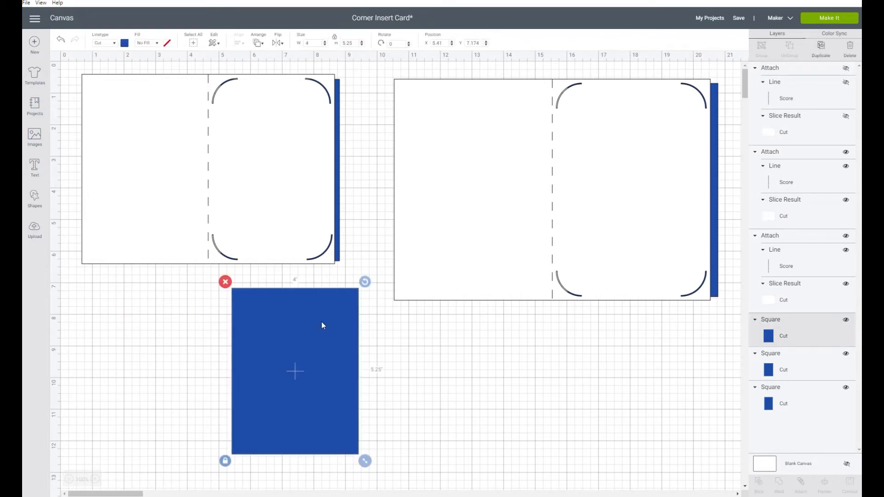
left_click(846, 320)
- Group the largest card base with its blue insert and hide the group
left_click_drag(377, 75, 731, 330)
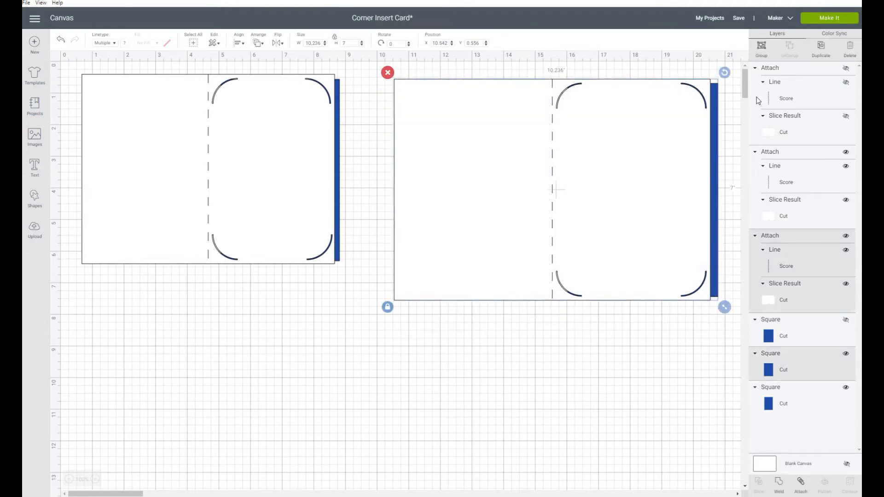
left_click(761, 48)
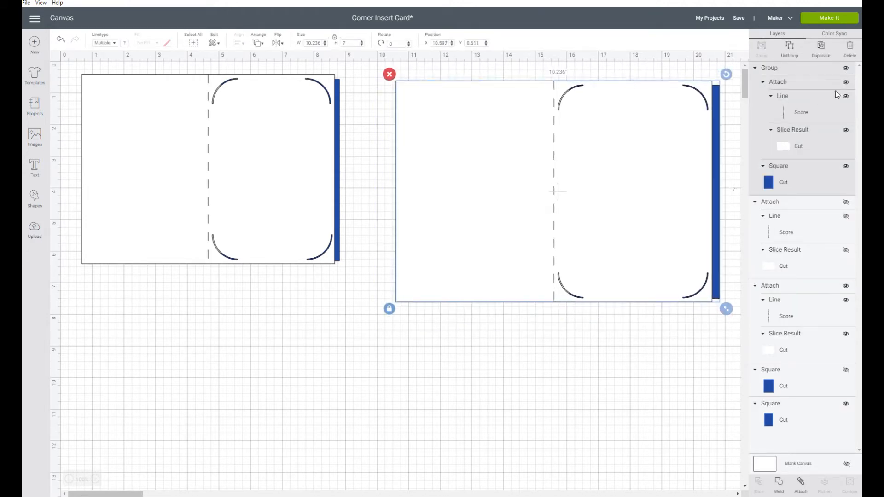
left_click(846, 68)
- Separate the 8 × 6 inch card base from its blue insert, placing them side by side on the canvas
left_click(253, 145)
left_click_drag(253, 145, 433, 234)
left_click(194, 158)
left_click_drag(194, 158, 173, 187)
left_click_drag(328, 187, 364, 167)
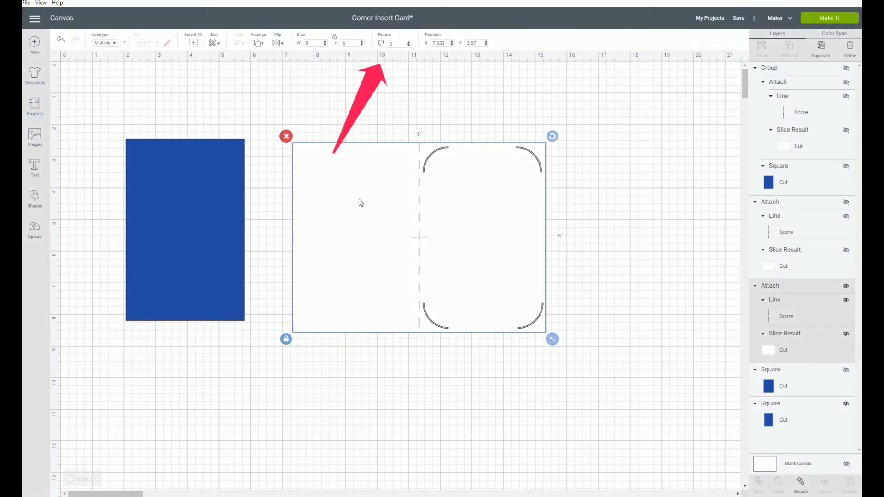
- Rotate the card base and the blue insert to 90 degrees each
left_click(396, 44)
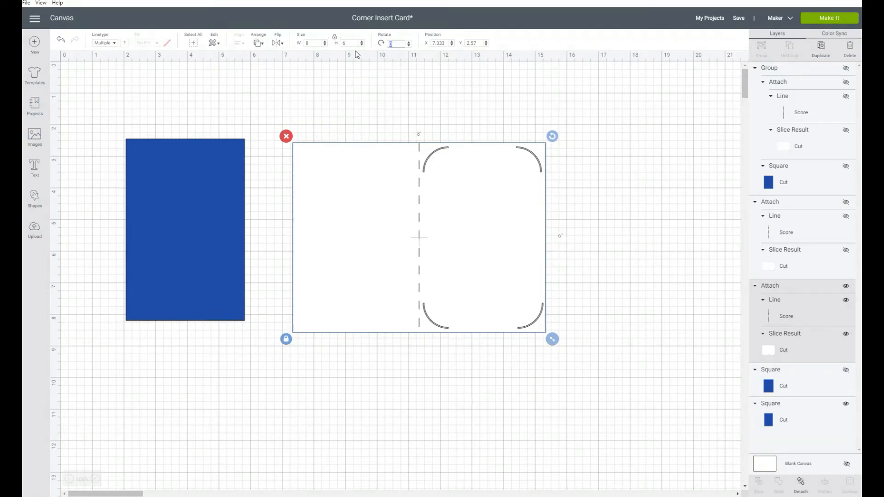
key("Return")
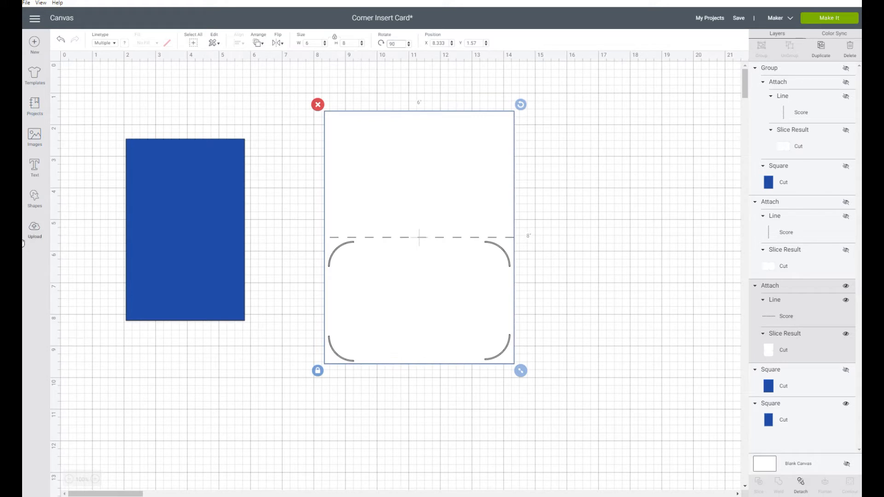
left_click(224, 248)
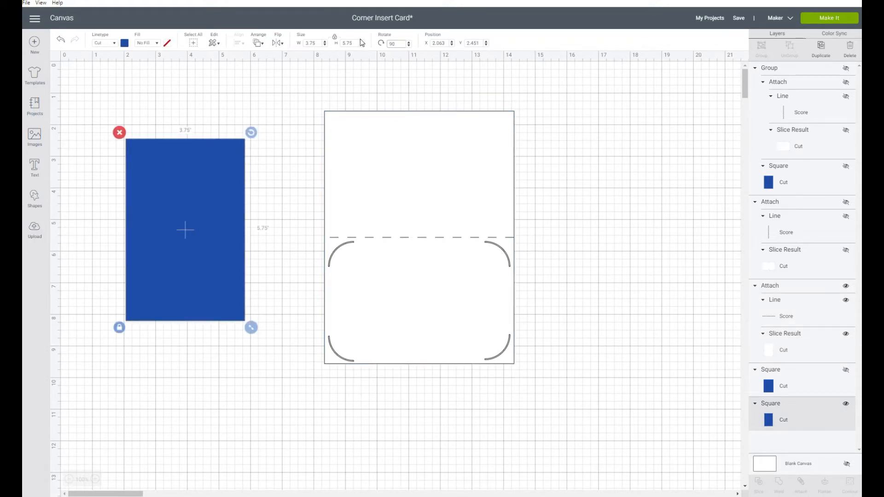
key("Return")
- Move the blue insert well clear of the card base and place the card base at about X 4, Y 1
left_click_drag(174, 241, 635, 146)
left_click_drag(460, 197, 328, 193)
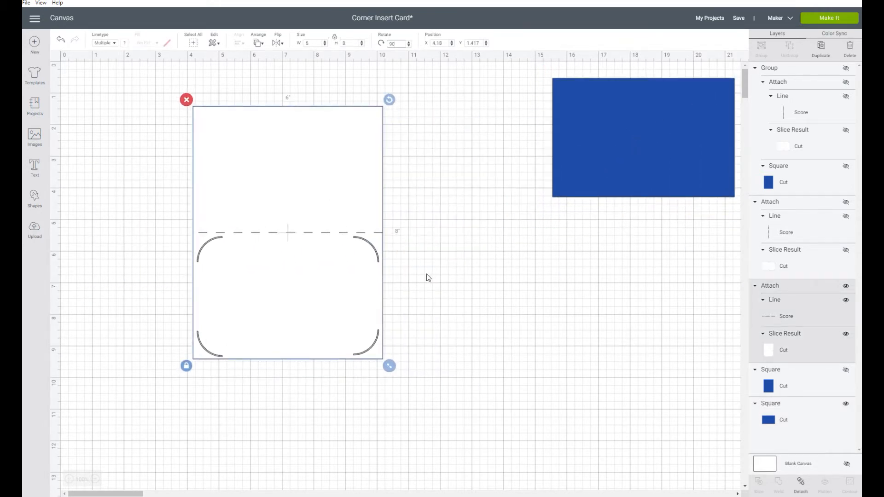
left_click_drag(307, 226, 298, 222)
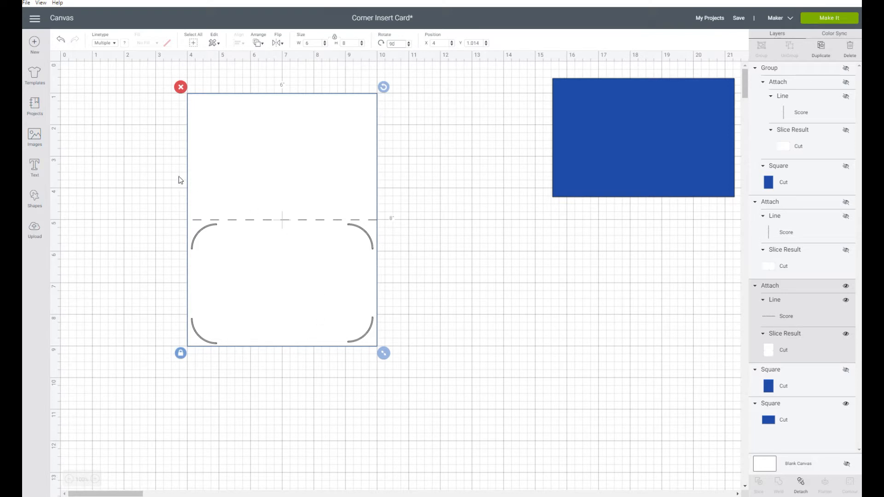
left_click(34, 167)
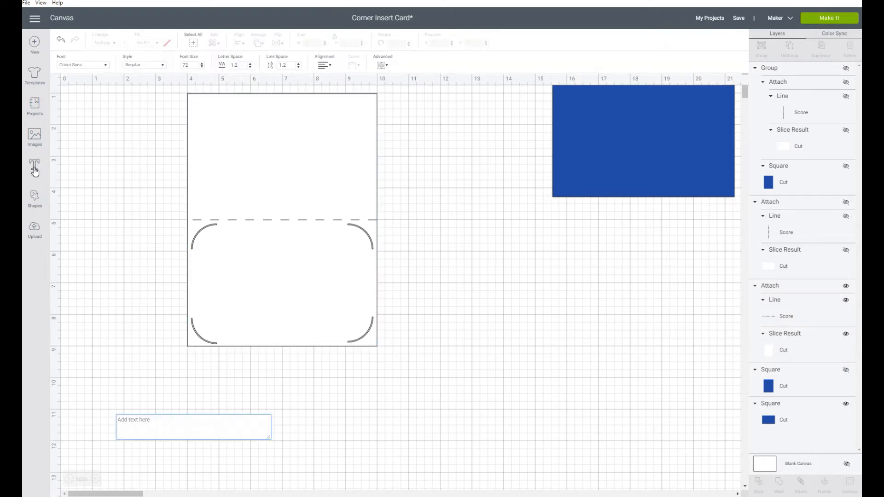
left_click(106, 67)
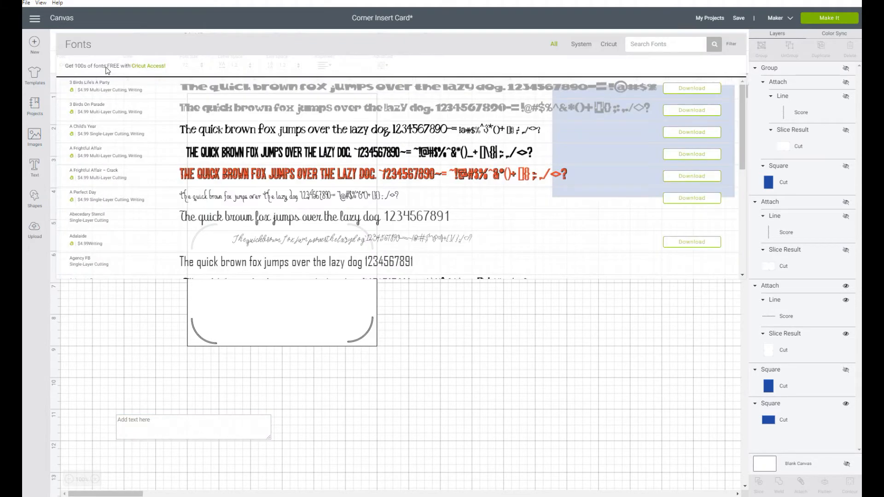
left_click(651, 34)
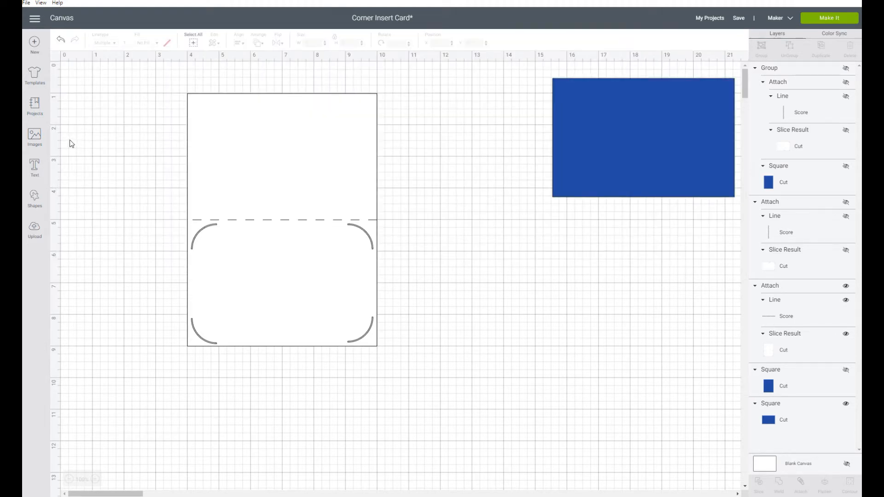
- Add a text box, search the fonts for "abec" and apply the Abecedary Stencil font
left_click(35, 170)
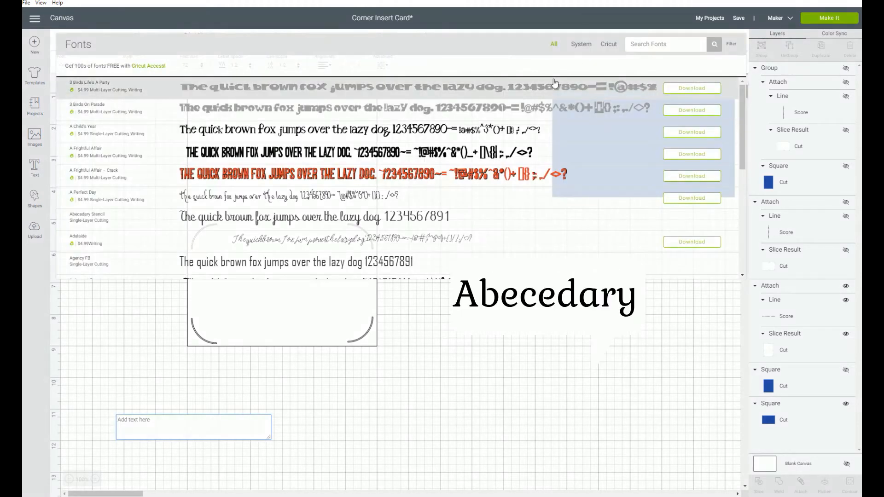
left_click(666, 45)
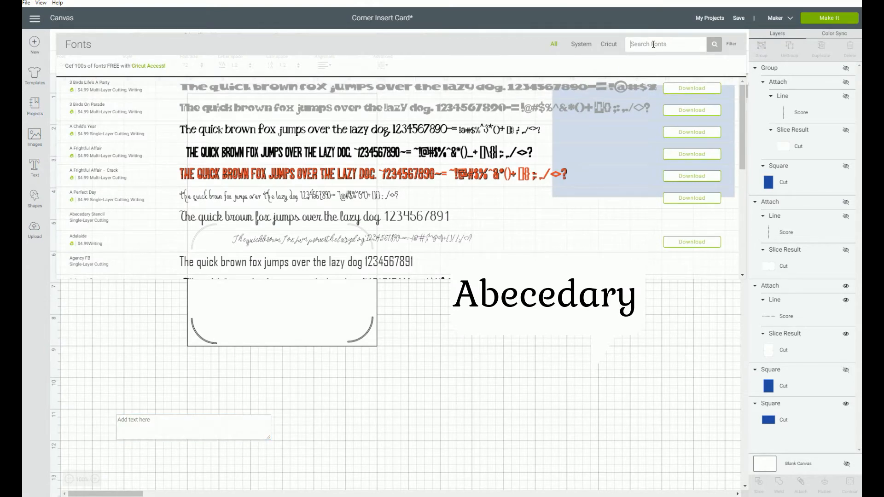
type("abe")
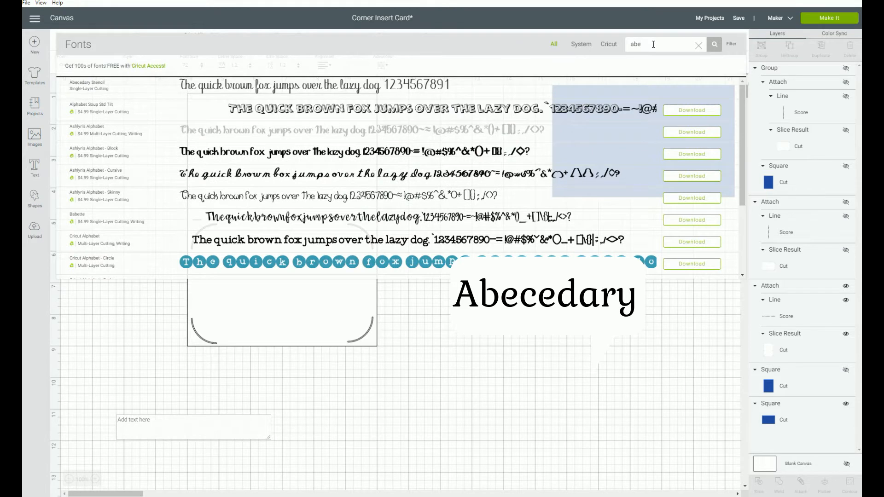
type("c")
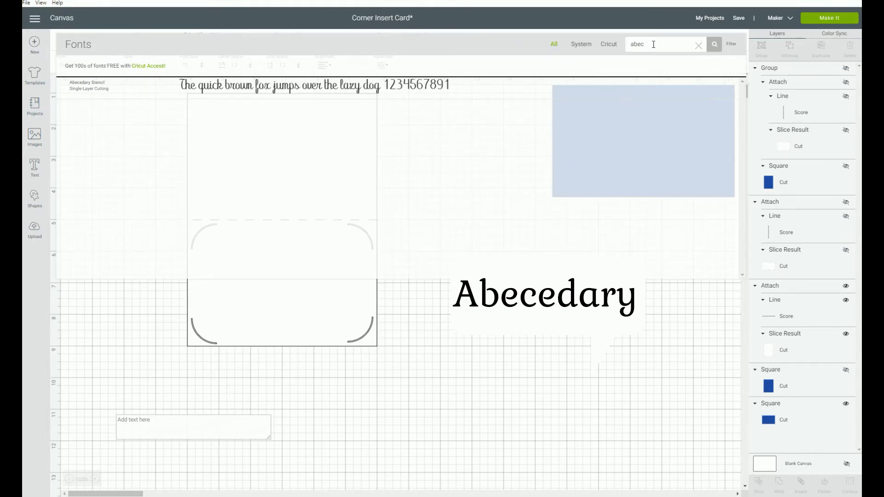
left_click(285, 89)
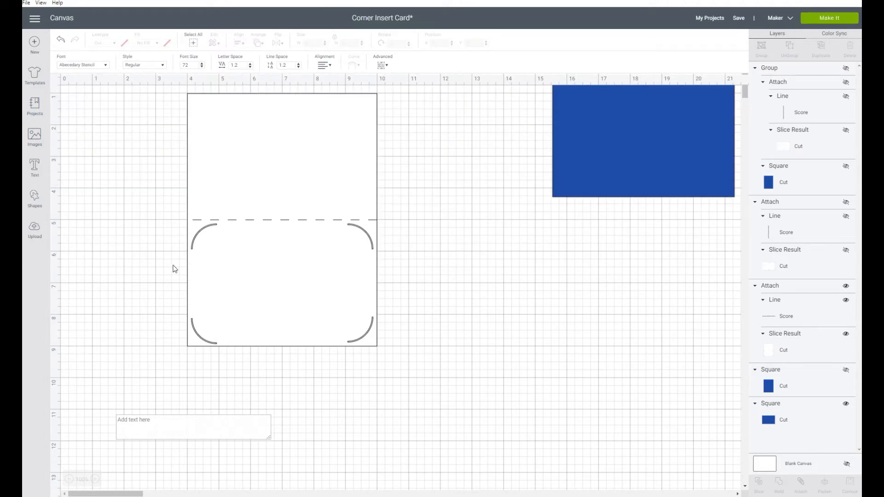
- Enter "Happy Birthday" in the text box, with each word on its own line
left_click(161, 427)
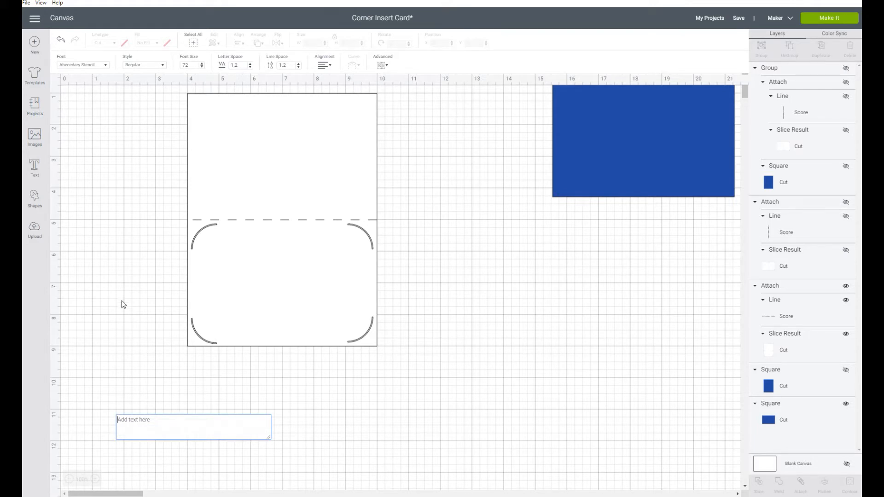
type("Ha")
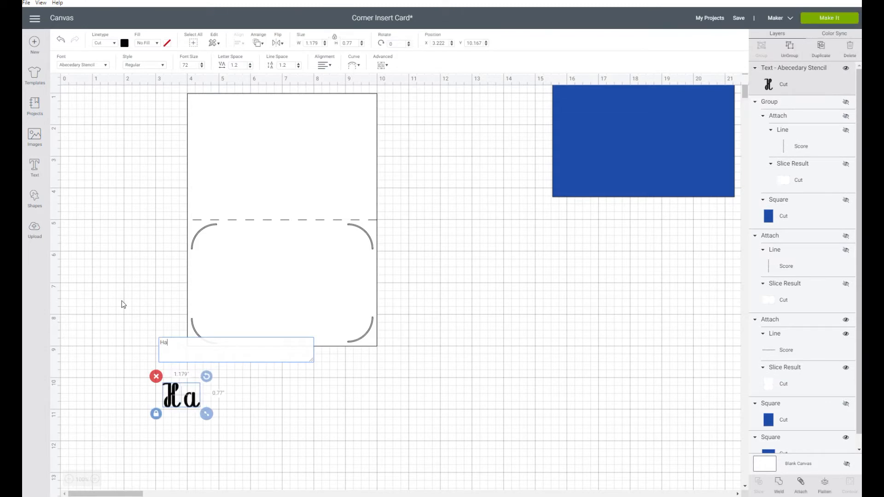
type("pp")
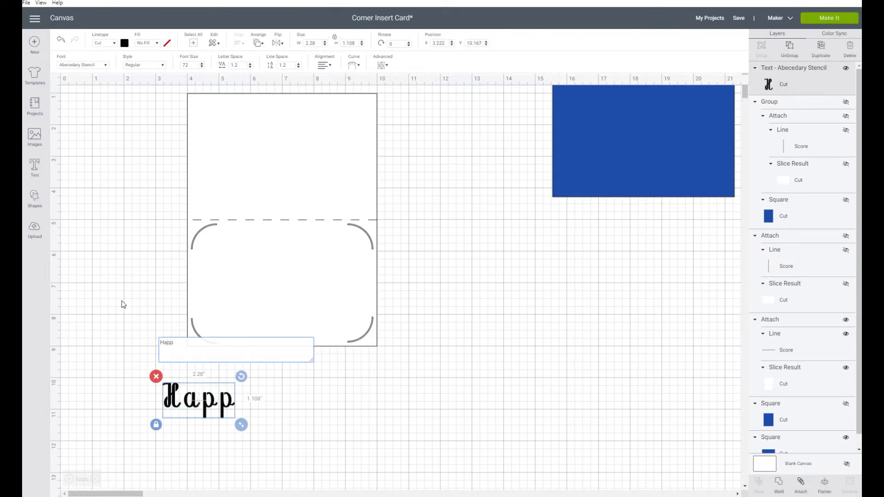
type("y ")
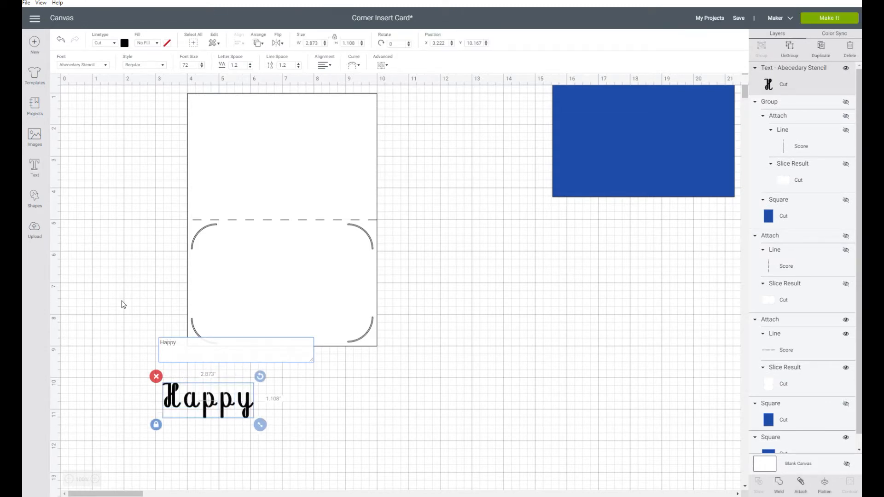
type("Birthday")
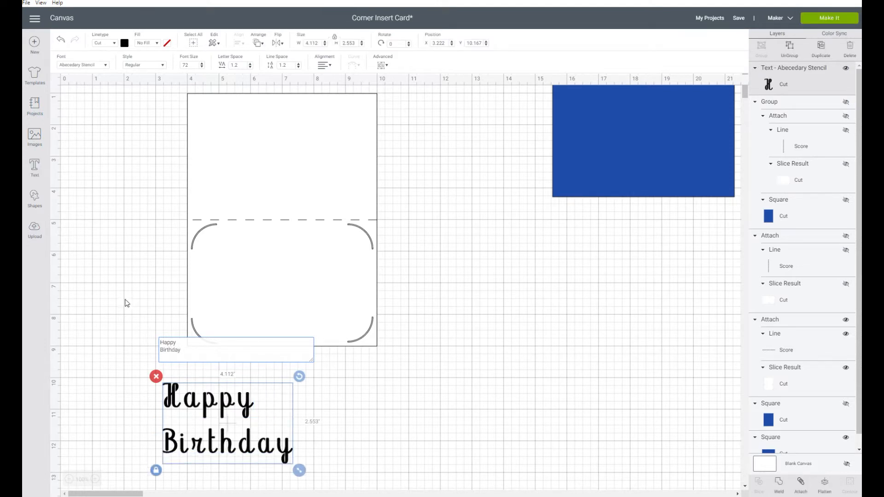
left_click(106, 411)
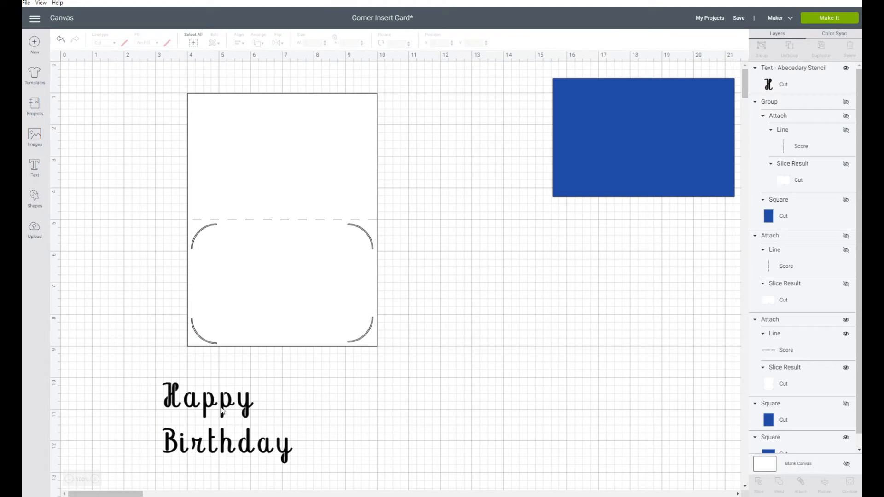
- Move the greeting onto the card's lower half, below the score line, and ungroup it to lines
left_click(229, 419)
left_click_drag(227, 419, 273, 259)
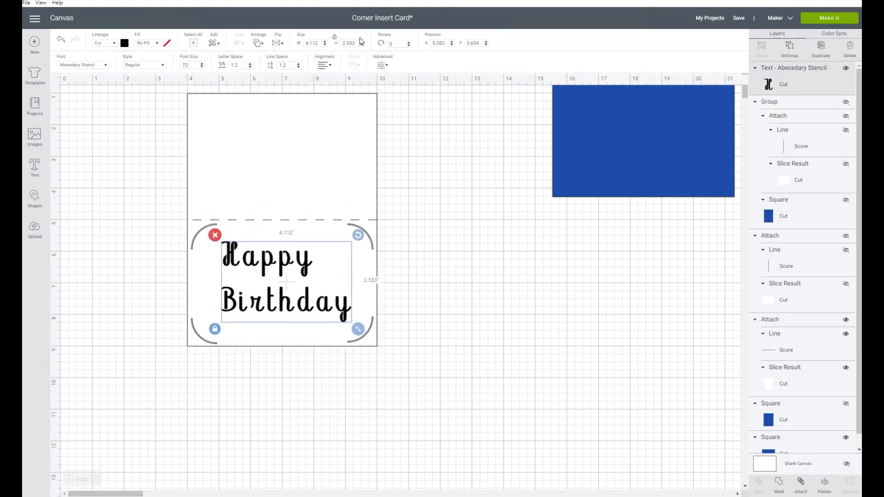
left_click(384, 67)
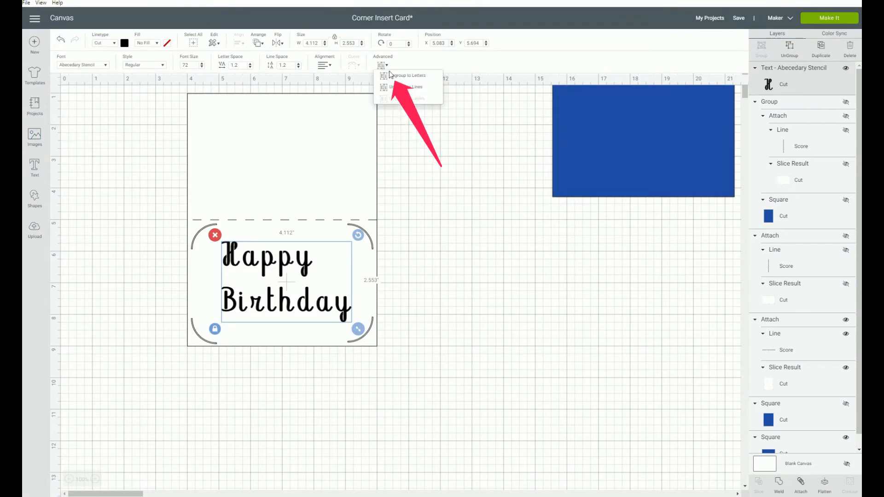
left_click(405, 87)
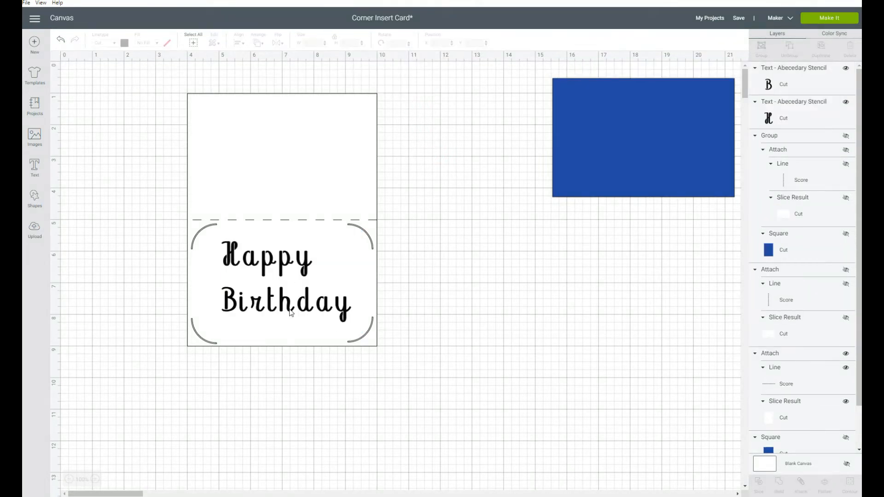
- Tighten the letter space of the "Happy" line to 0
left_click(284, 265)
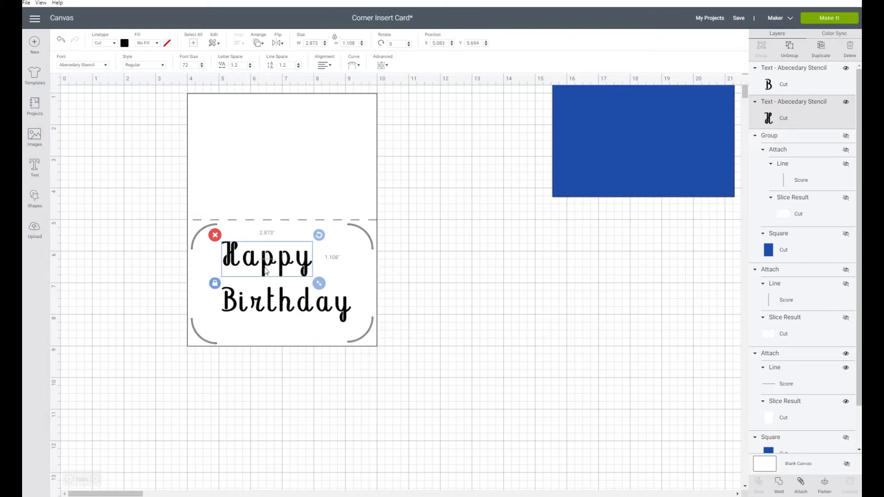
left_click(251, 68)
left_click(251, 67)
left_click(251, 67)
left_click(251, 67)
left_click(251, 67)
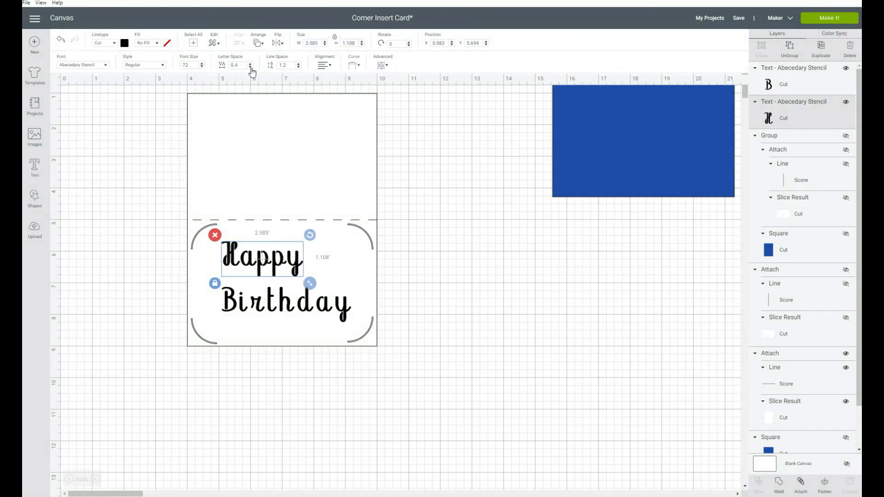
left_click(250, 67)
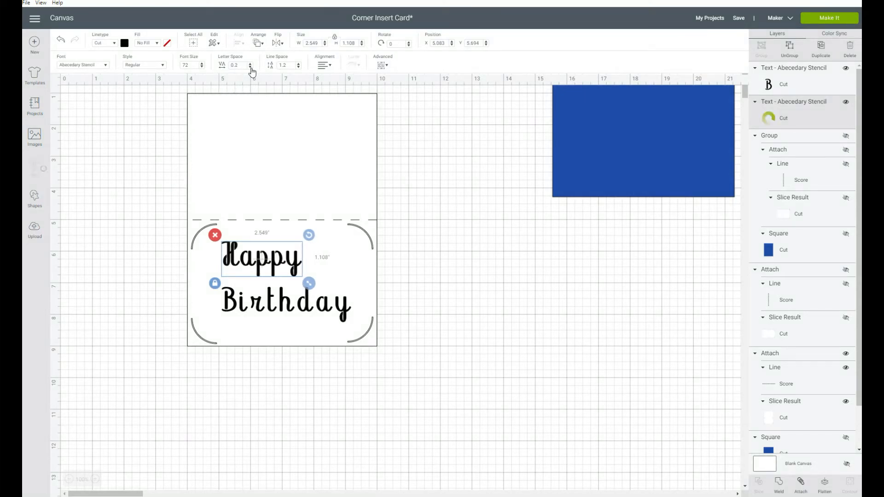
left_click(251, 68)
left_click(251, 68)
left_click(250, 67)
left_click(251, 68)
left_click(251, 68)
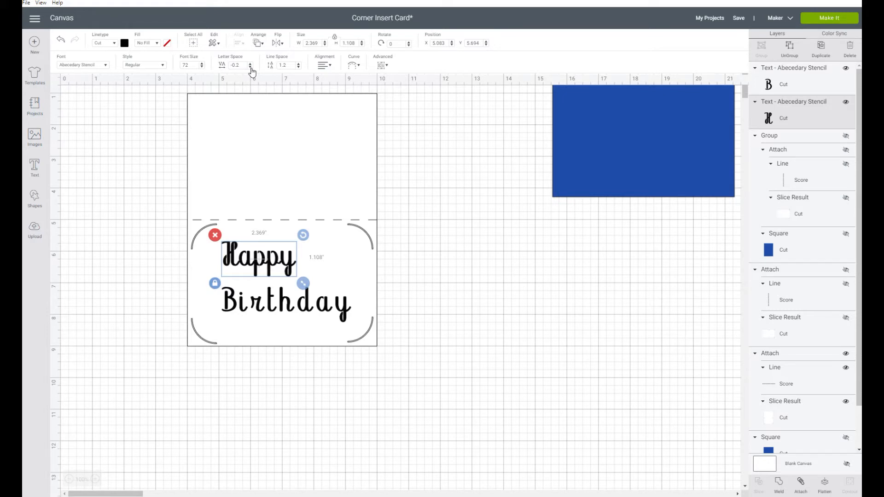
key("ctrl+z")
key("ctrl+z")
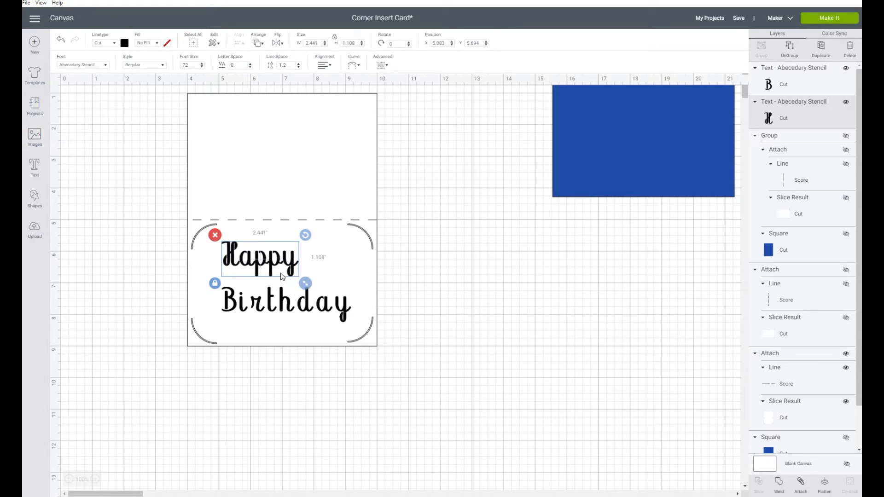
- Move "Happy" closer to the score line, above the middle of "Birthday", and set its font size to 95
left_click_drag(266, 270, 284, 262)
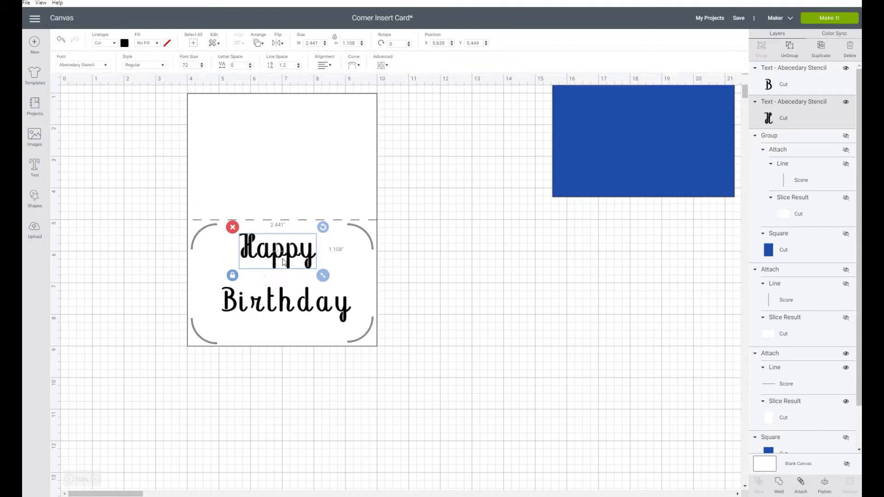
double_click(186, 65)
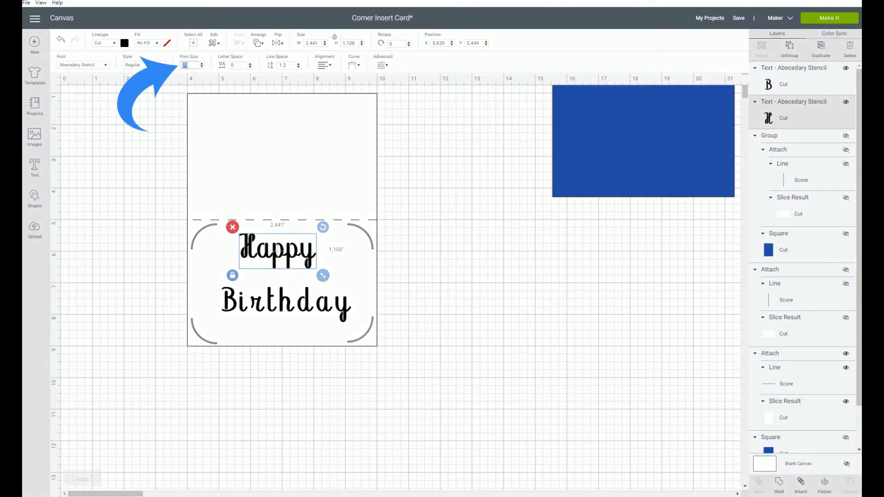
type("95")
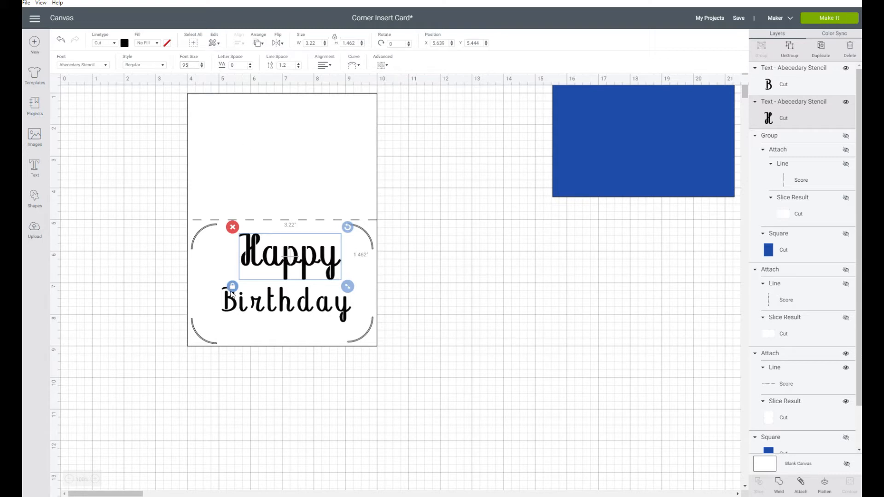
- Tighten the letter space of the "Birthday" line to 0
left_click(260, 315)
left_click(272, 310)
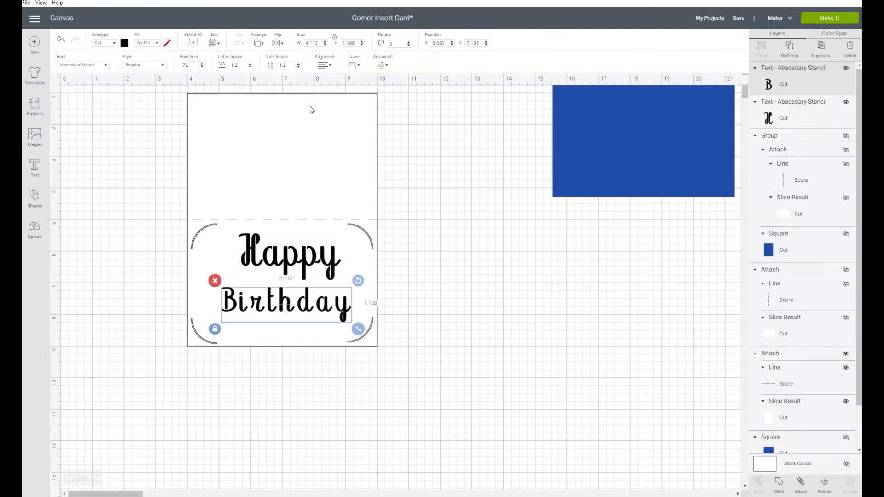
left_click(251, 68)
left_click(250, 68)
left_click(251, 68)
left_click(251, 67)
left_click(250, 67)
left_click(251, 67)
left_click(251, 68)
left_click(251, 68)
left_click(251, 68)
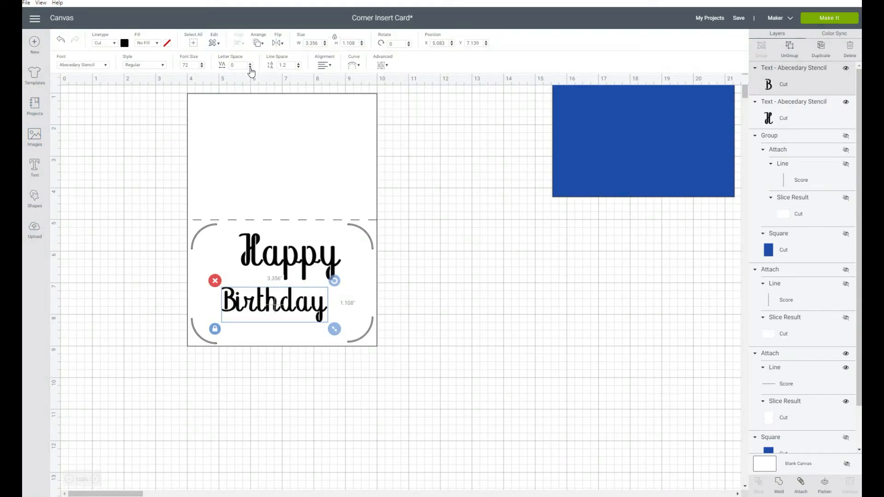
- Try a looser letter space of 0.4 on the "Birthday" line
left_click(250, 65)
left_click(249, 64)
left_click(250, 65)
left_click(249, 65)
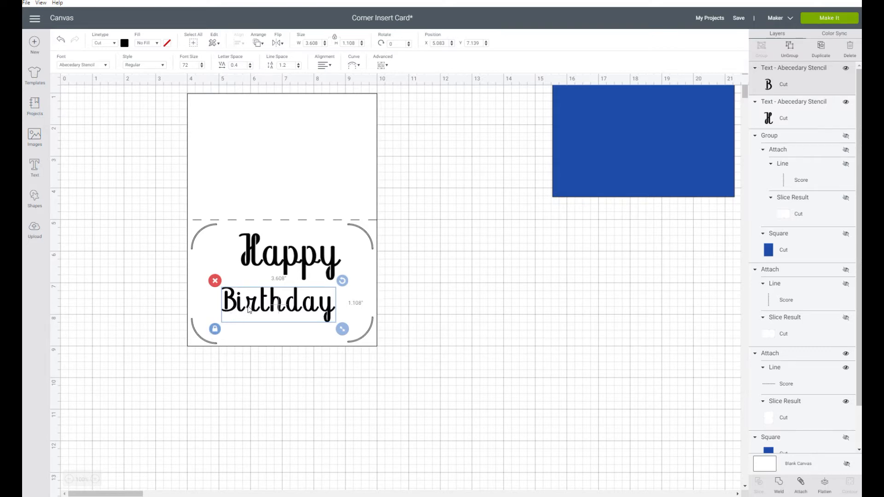
- Reduce the letter space of the "Birthday" line to -0.5 so its script letters join up
left_click(250, 67)
left_click(250, 67)
left_click(250, 67)
left_click(250, 67)
left_click(250, 67)
left_click(250, 67)
left_click(250, 68)
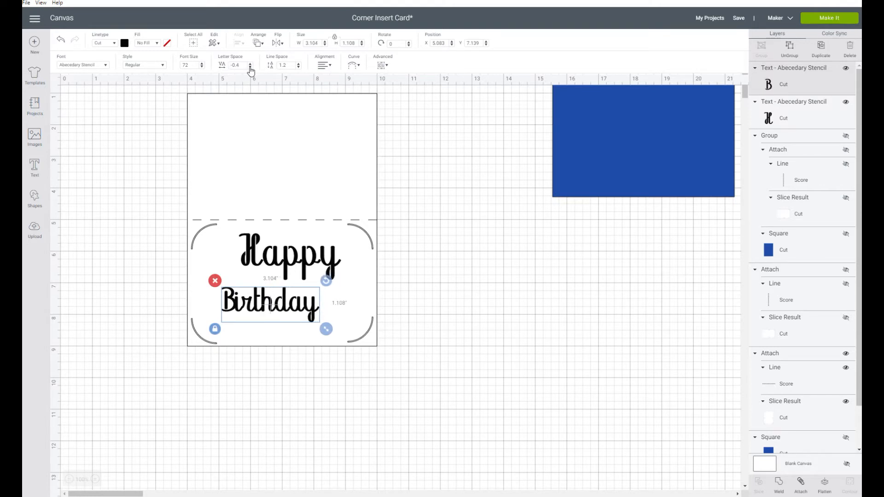
left_click(250, 67)
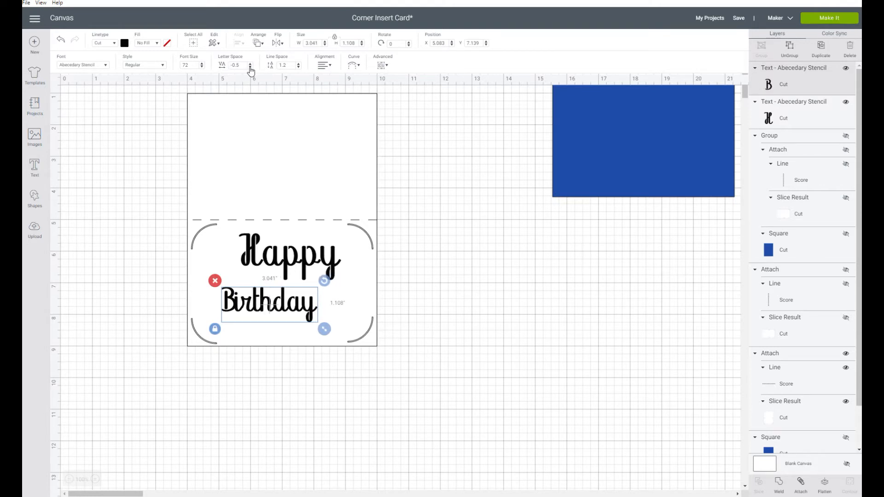
- Set the letter space of the "Happy" line to -0.5
left_click(290, 264)
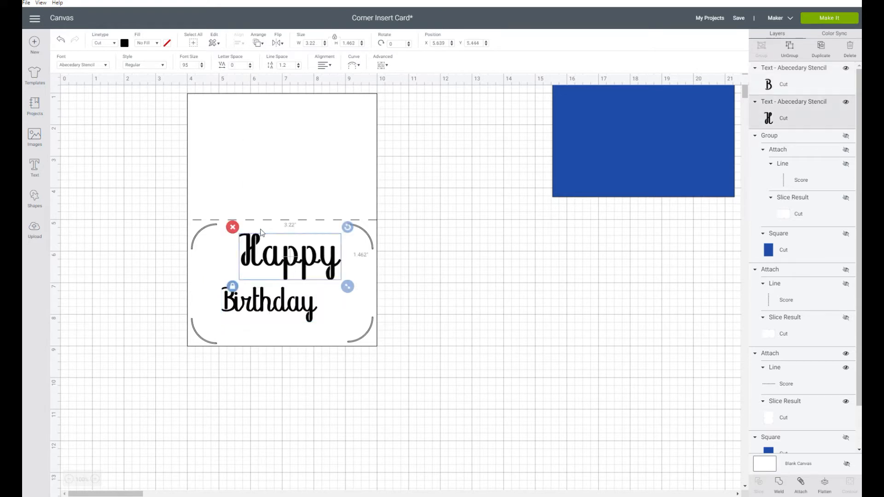
left_click(246, 65)
type("-.5")
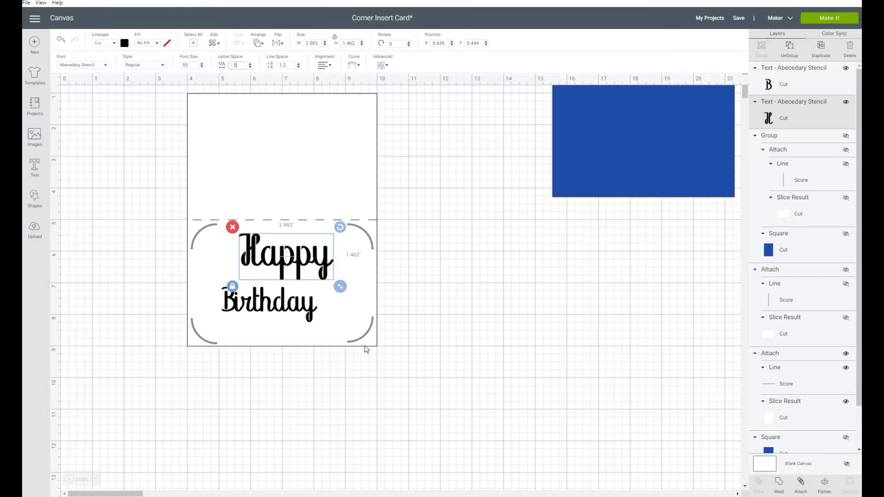
left_click(443, 328)
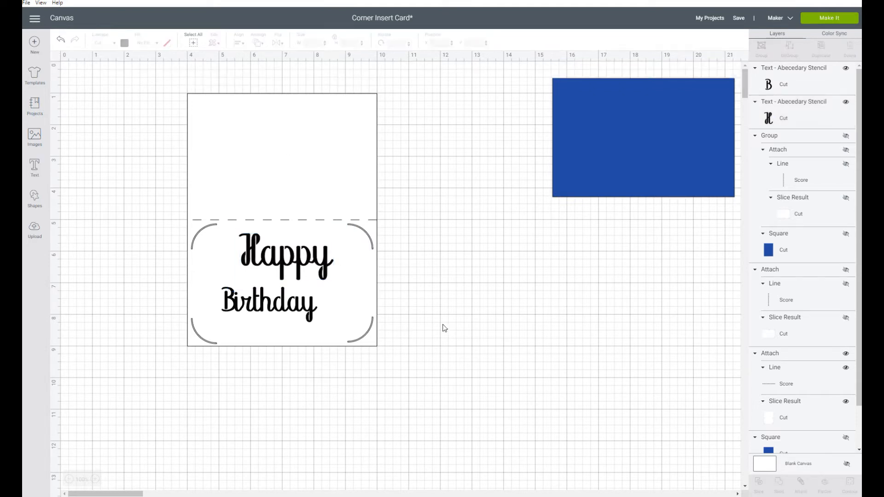
- Set the font size of the "Birthday" line to 95
left_click(283, 314)
left_click(276, 260)
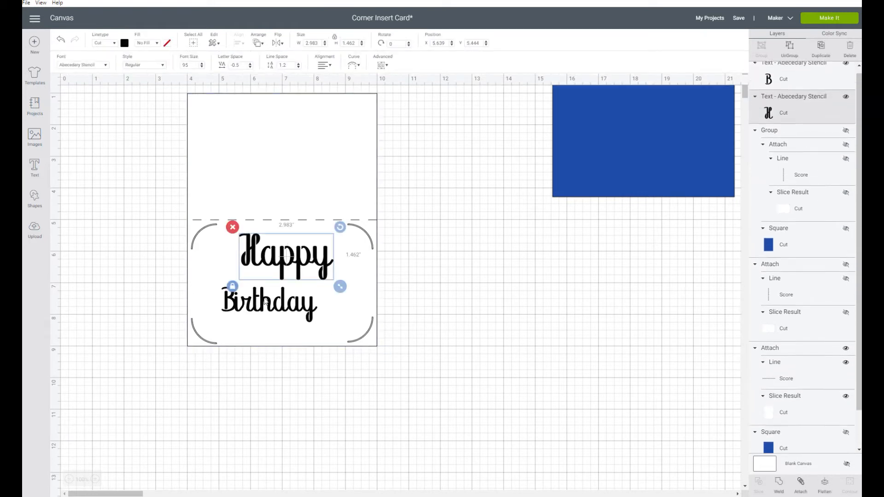
left_click(265, 307)
left_click(187, 65)
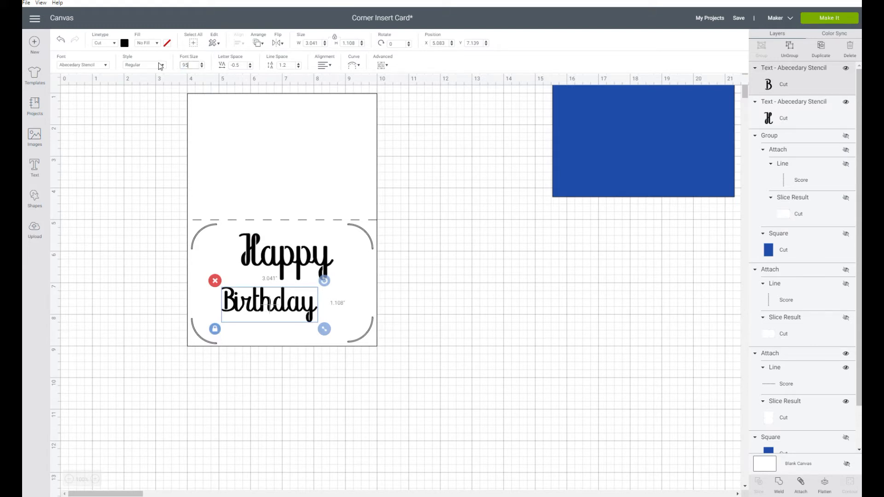
key("Return")
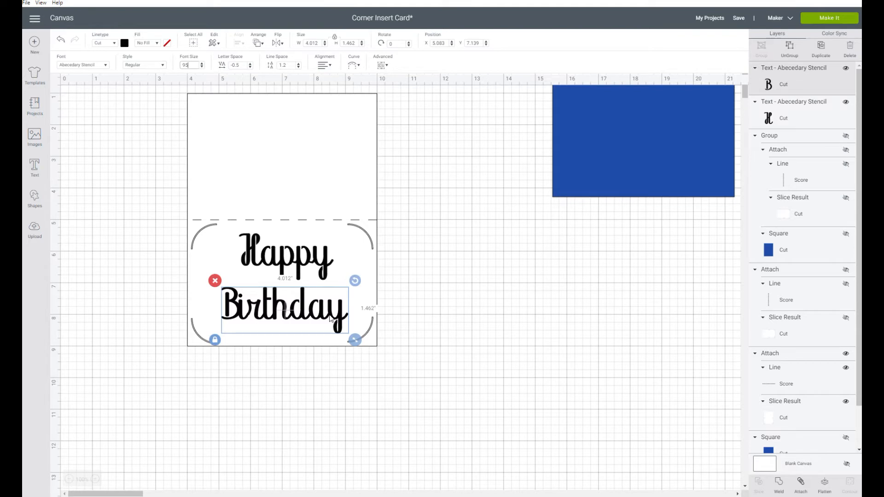
- Curve the "Happy" line into an arch with a diameter of 7
left_click(277, 262)
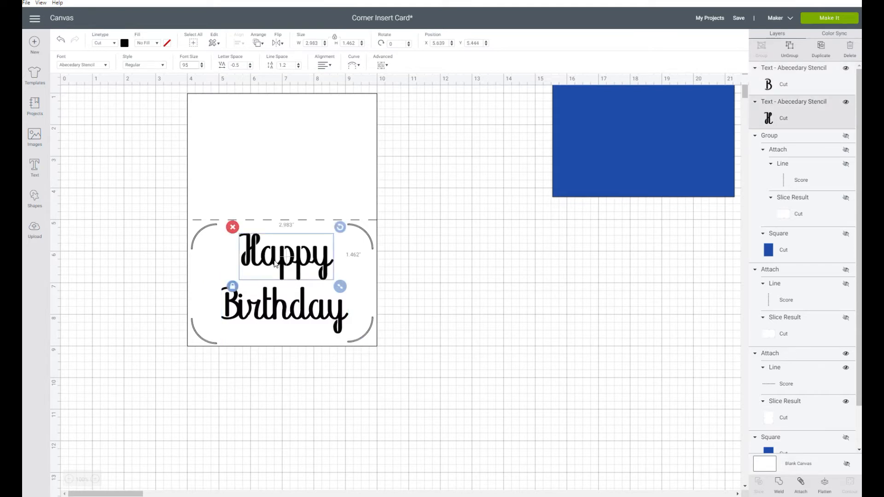
left_click(354, 65)
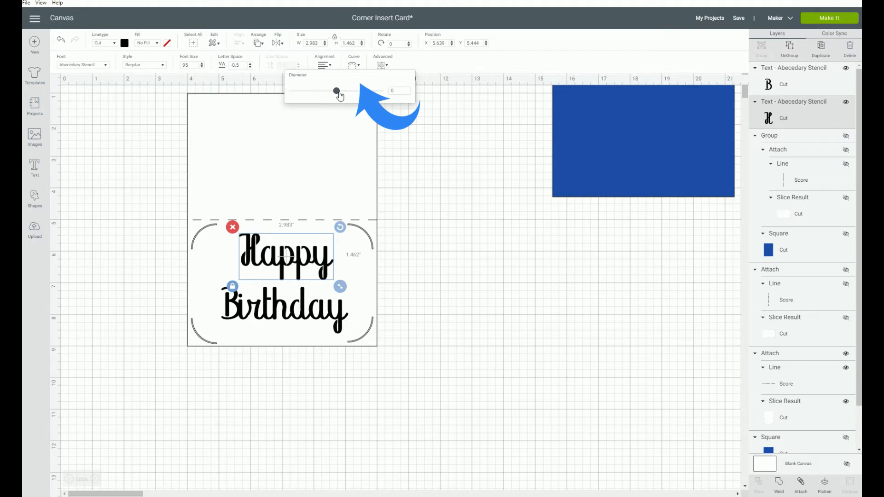
left_click_drag(338, 95, 360, 97)
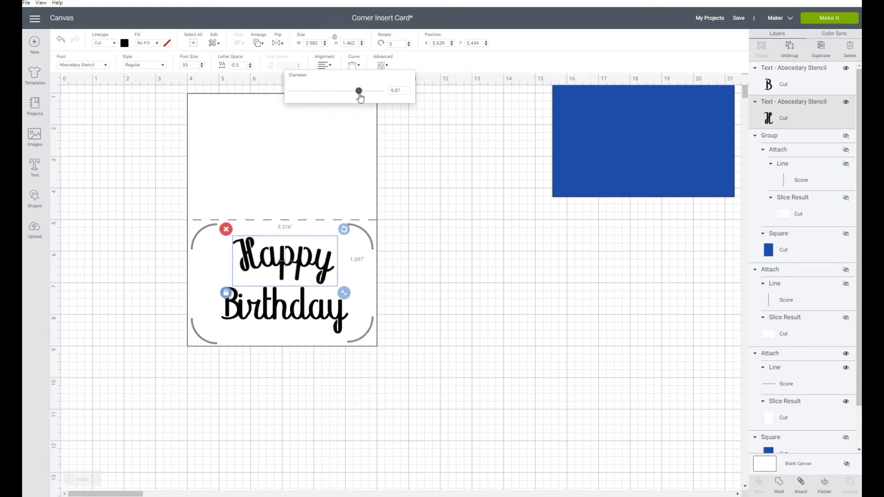
left_click_drag(361, 98, 363, 99)
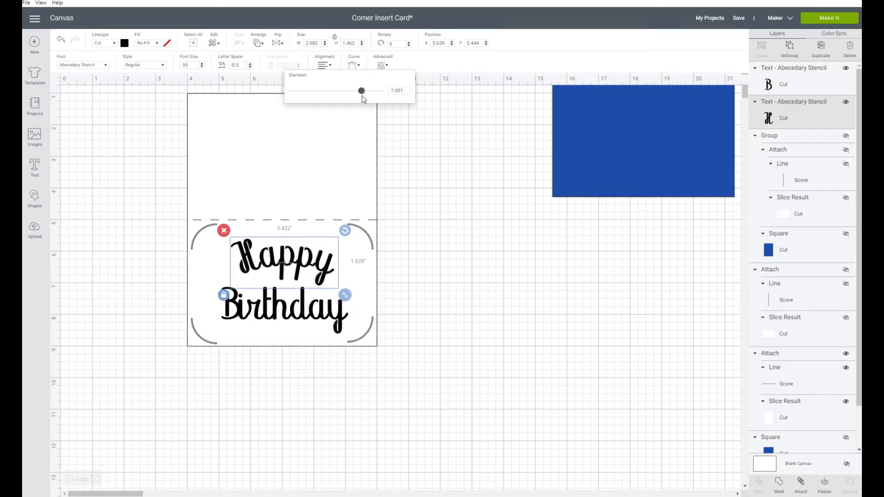
left_click(404, 92)
type("7")
key("Return")
- Curve the "Birthday" line the opposite way with a diameter of -7 and place it below "Happy"
left_click(304, 321)
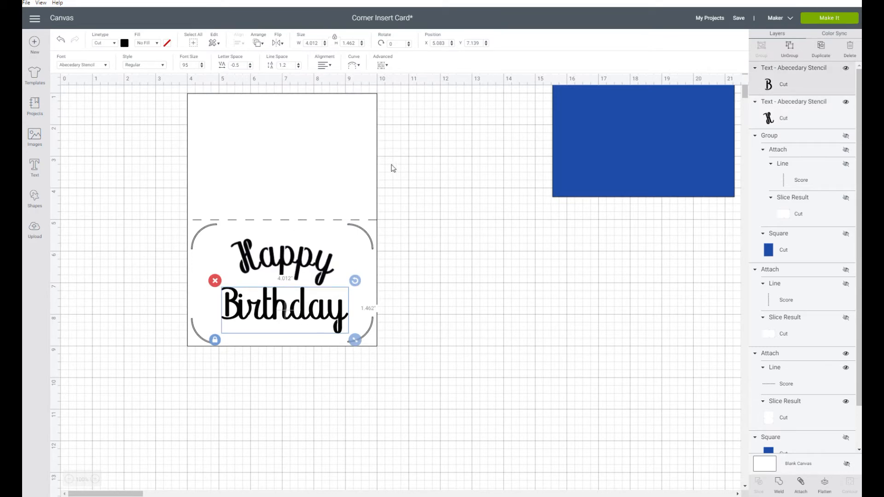
left_click(354, 68)
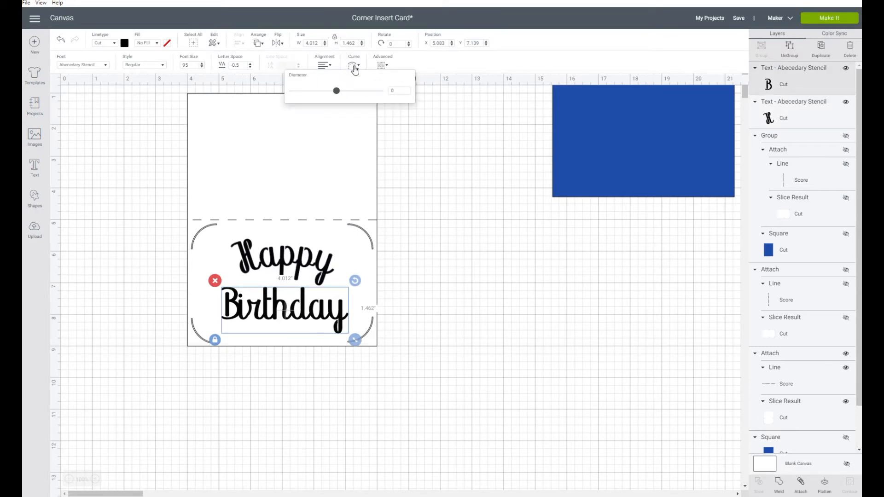
left_click(396, 91)
type("-7")
key("Return")
left_click_drag(288, 321, 288, 337)
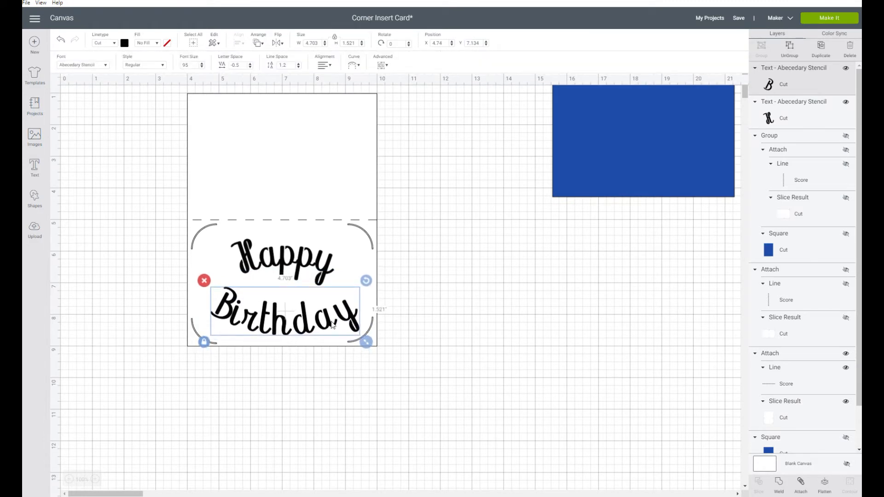
- Nudge "Happy" slightly left on the card and try a tighter letter space, ending back at -0.5
left_click(303, 261)
left_click_drag(298, 256, 297, 255)
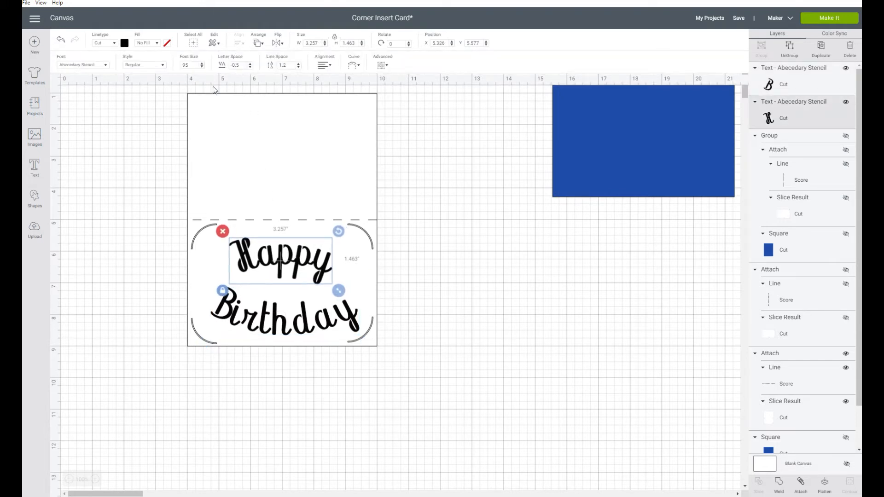
left_click(251, 67)
left_click(251, 63)
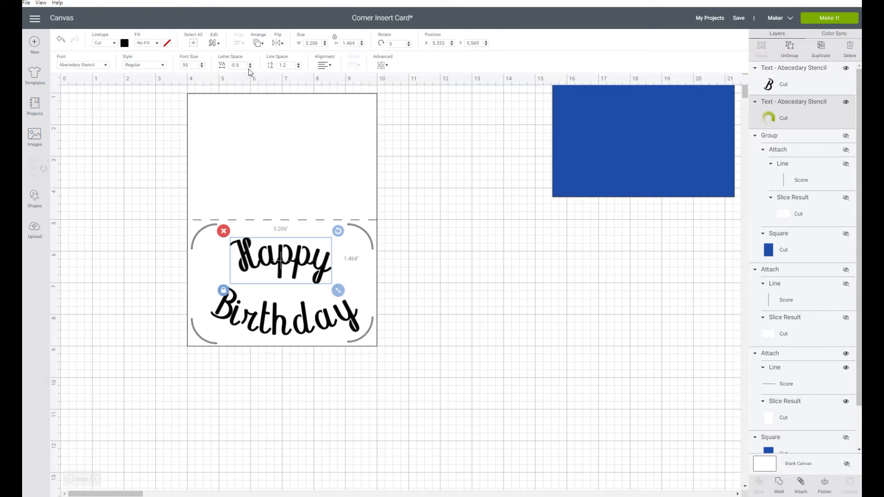
- Tighten the letter space of the curved "Birthday" line to -1.2
left_click(267, 310)
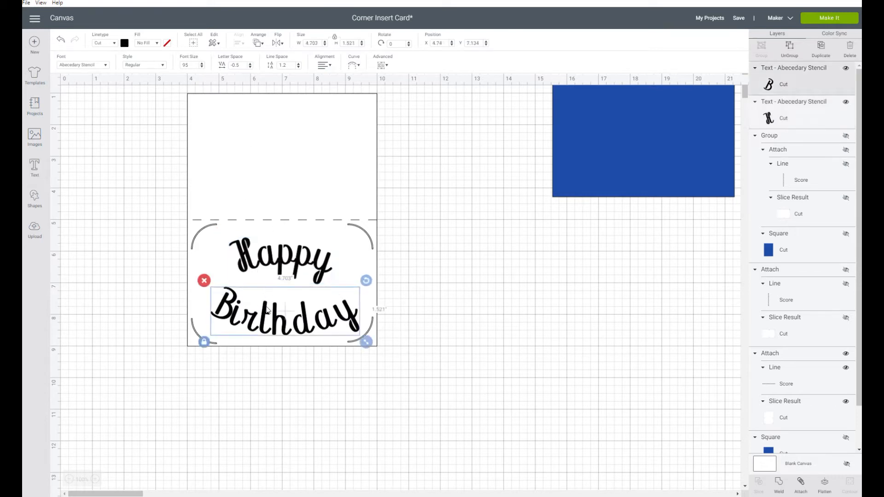
left_click(251, 68)
left_click(250, 67)
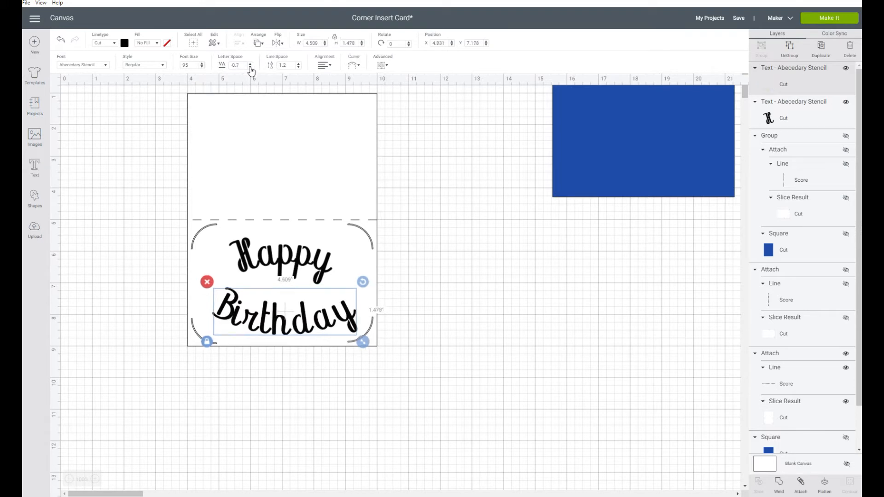
left_click(251, 67)
left_click(250, 67)
left_click(250, 68)
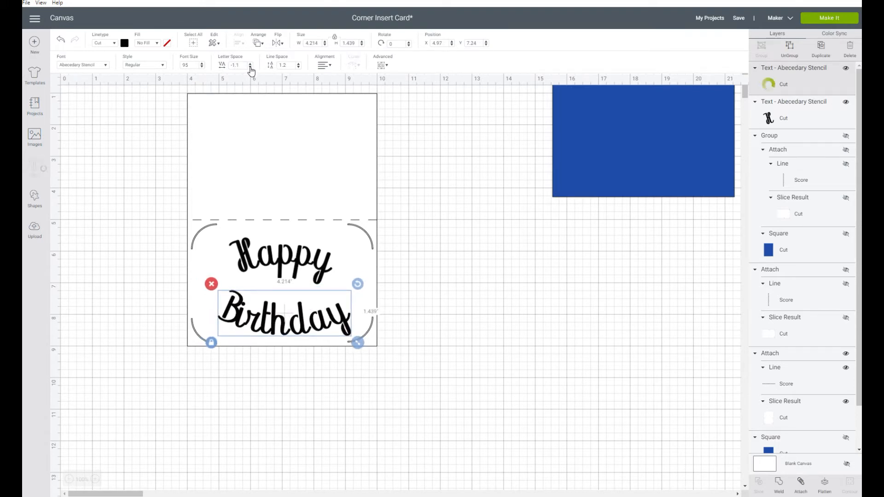
left_click(250, 68)
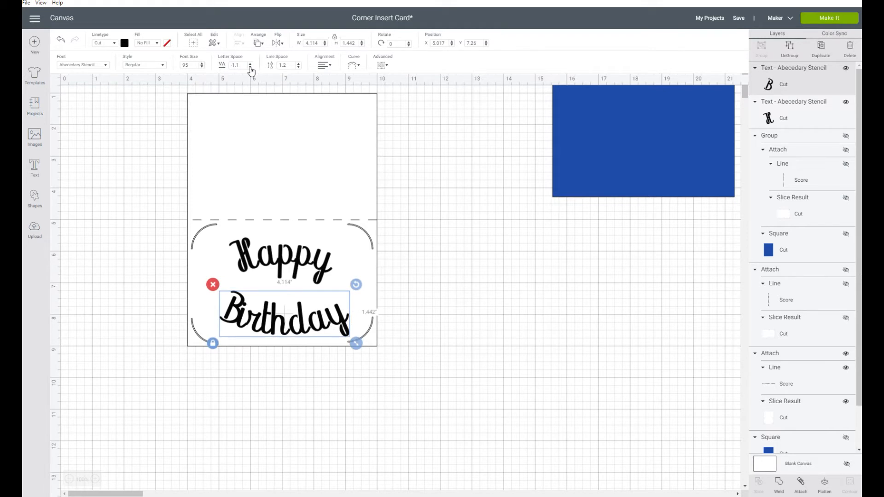
left_click(251, 67)
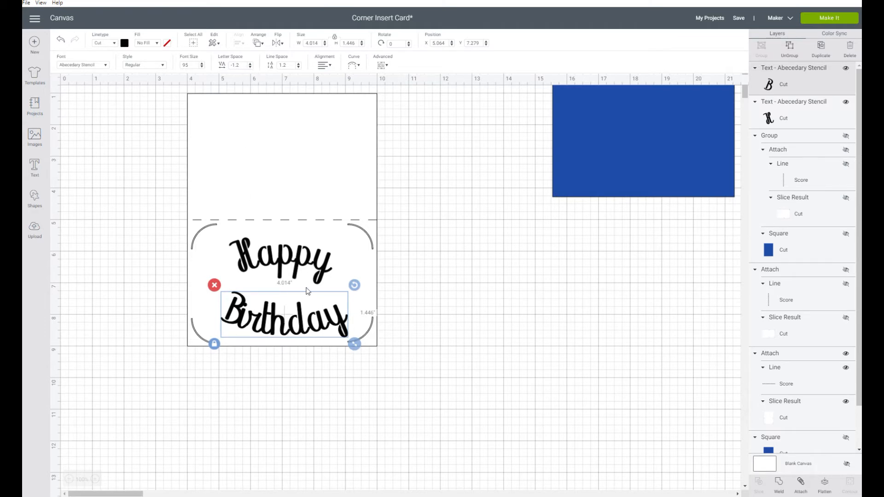
- Fine-tune the placement of both words between the corner slots, moving "Birthday" slightly left and down and "Happy" slightly up
left_click_drag(296, 318, 293, 319)
left_click(276, 258)
left_click_drag(277, 258, 277, 257)
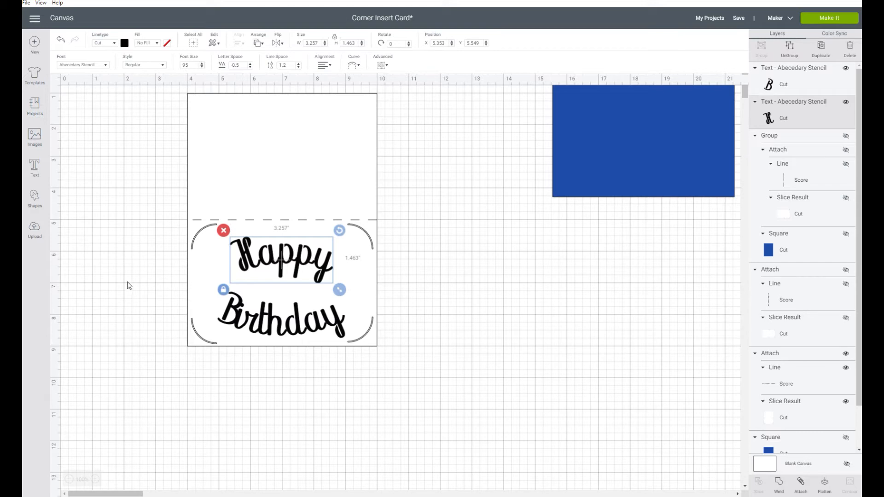
- Search the image library for "flourish"
left_click(34, 137)
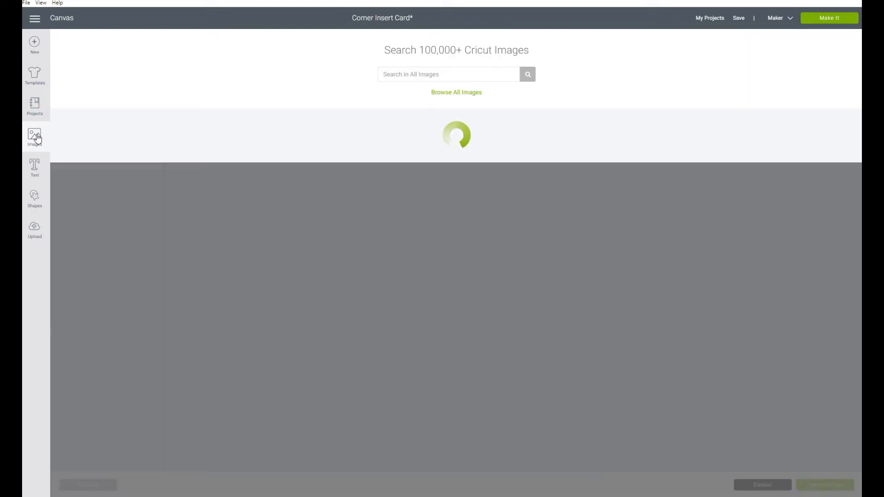
left_click(415, 74)
type("f")
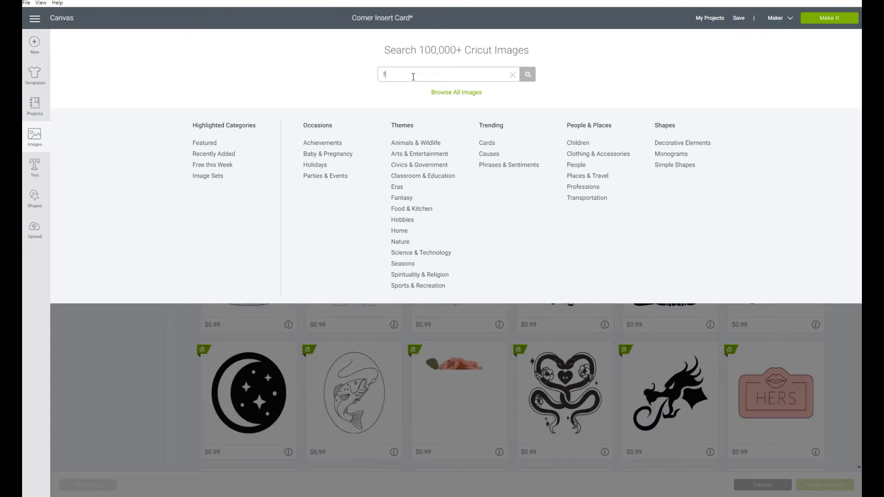
type("lourish")
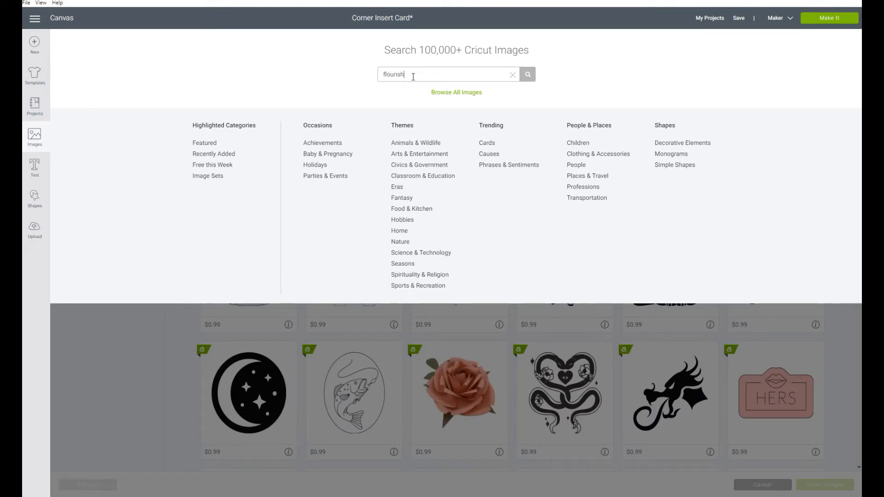
key("Return")
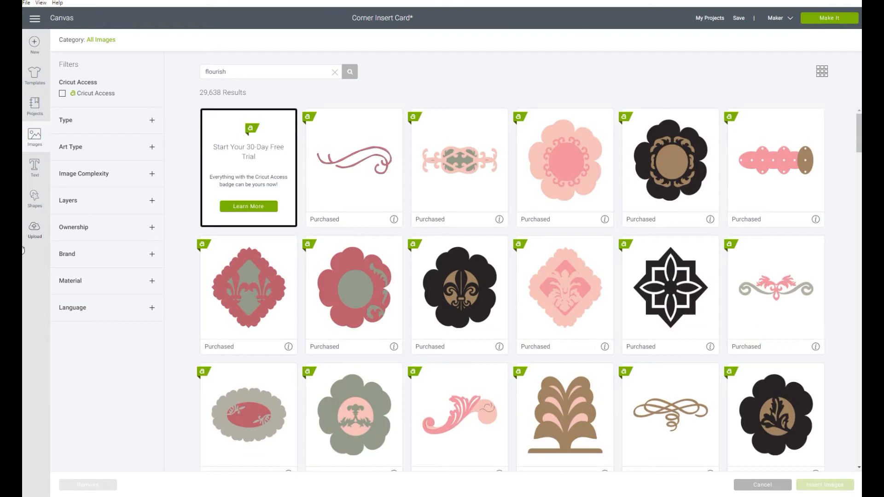
- Filter the flourish images by ownership to Purchased and Free
left_click(152, 229)
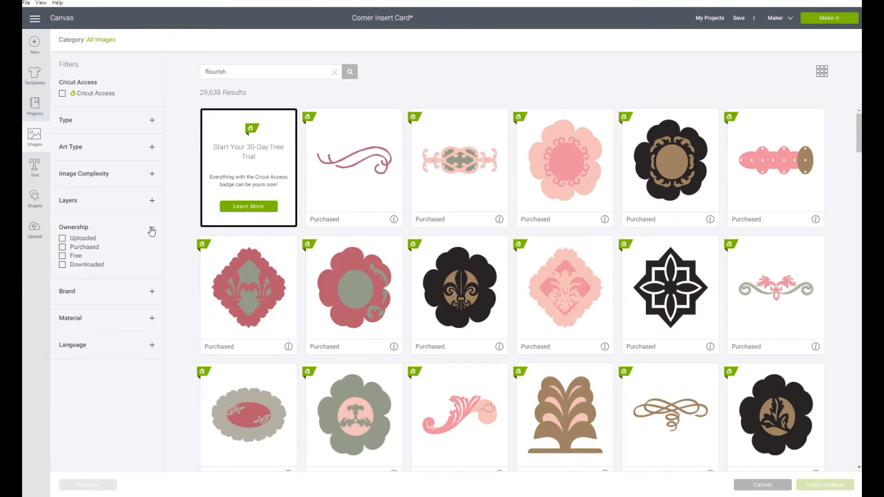
left_click(62, 247)
left_click(64, 257)
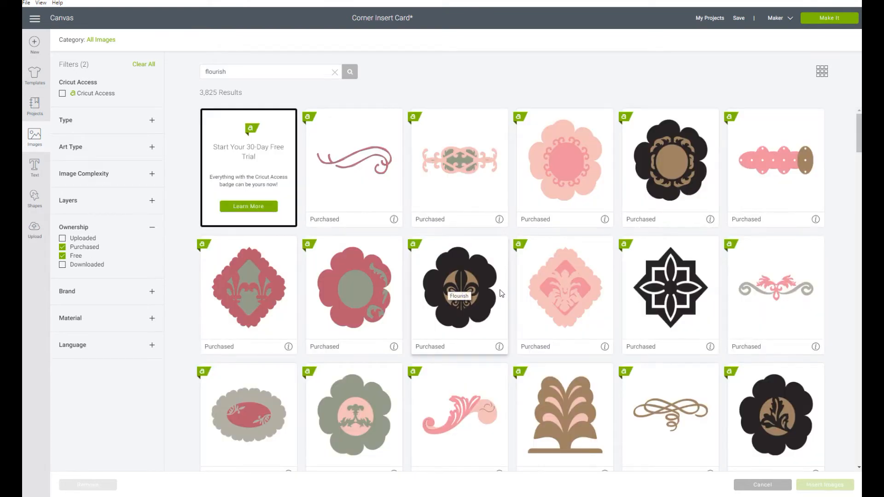
- Look through the Purchased and Free flourish results for a simple design that suits the birthday greeting
scroll(500, 293, "down", 5)
scroll(501, 293, "down", 12)
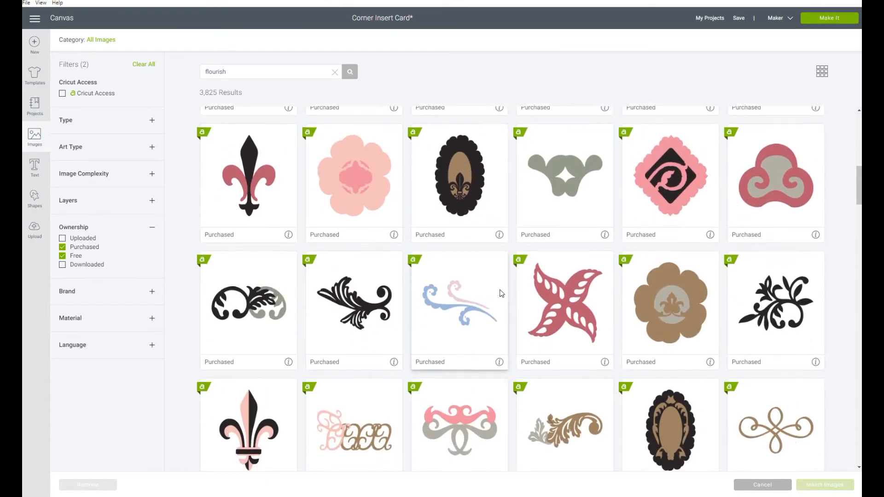
scroll(502, 293, "down", 8)
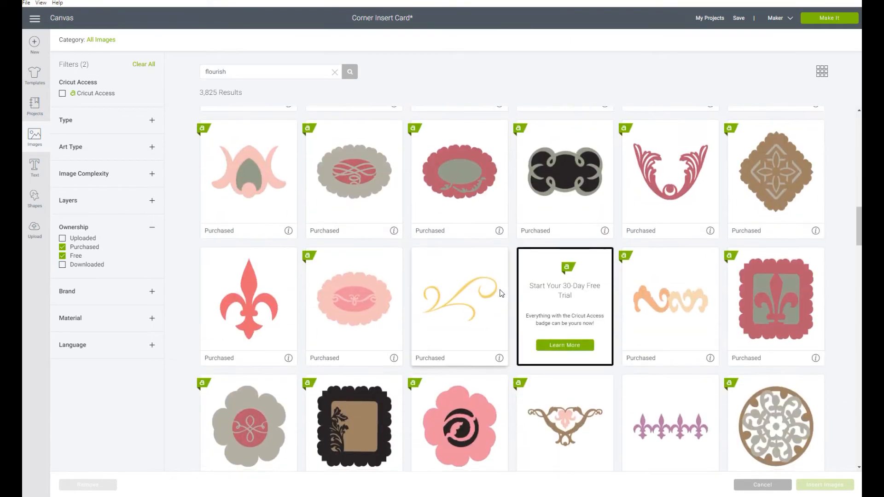
scroll(501, 294, "down", 16)
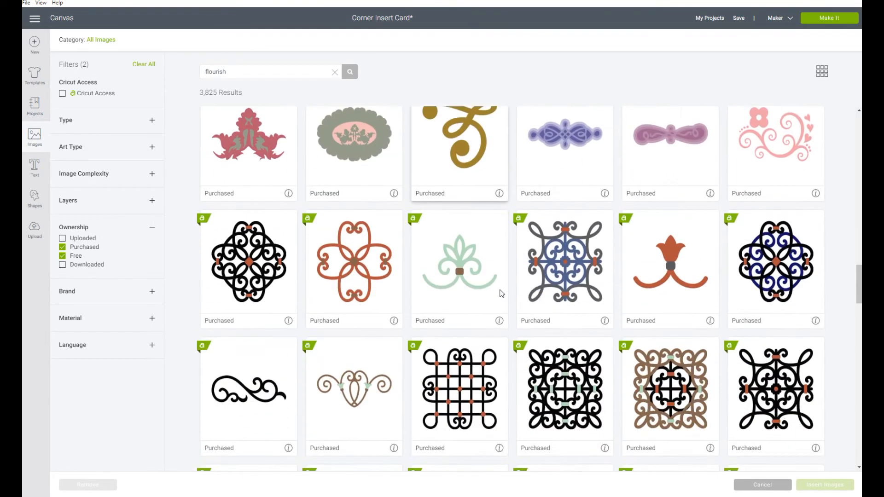
scroll(502, 293, "down", 16)
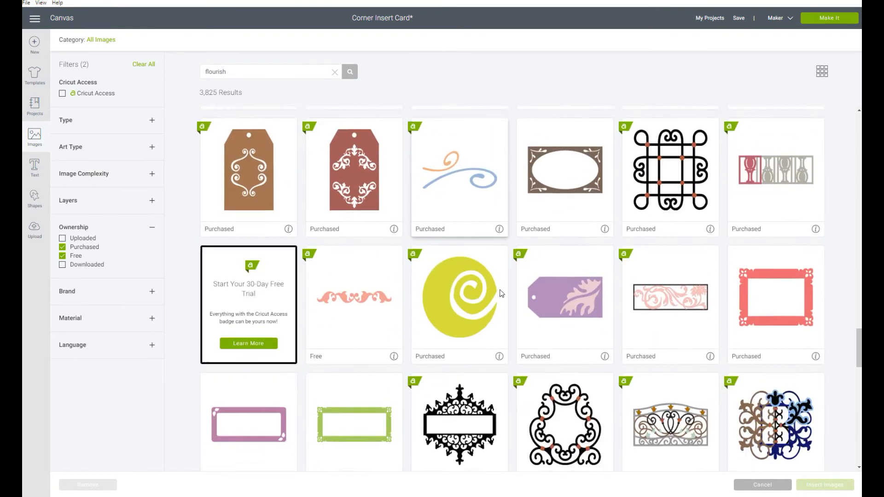
scroll(501, 294, "down", 13)
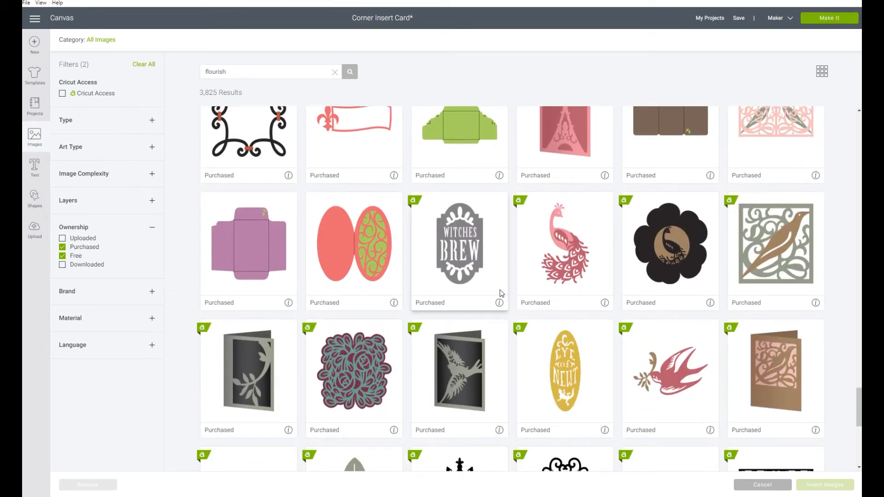
scroll(502, 293, "down", 13)
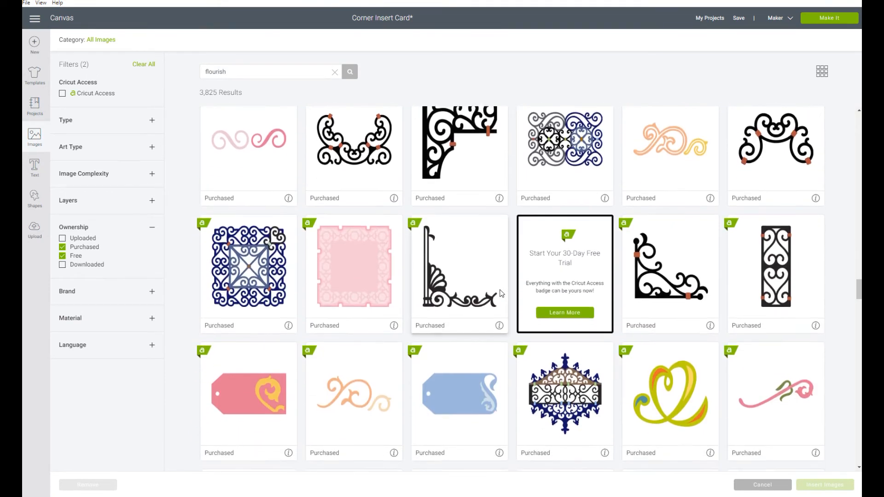
scroll(501, 294, "down", 6)
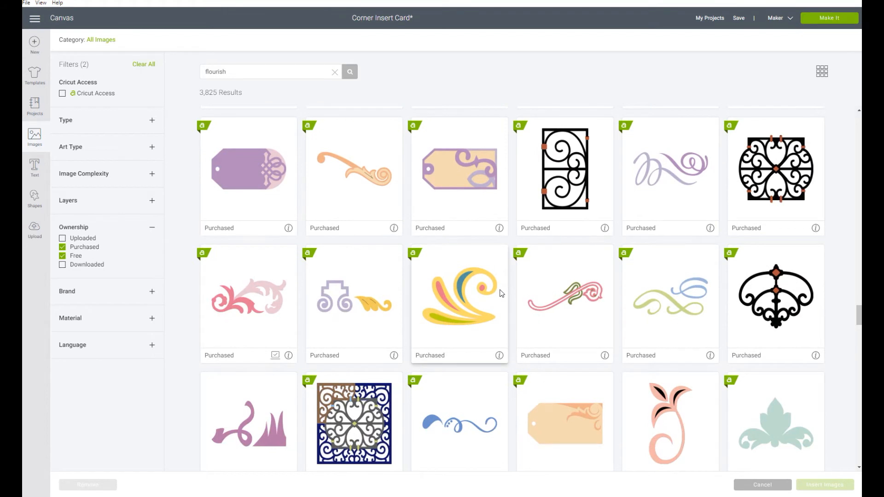
scroll(502, 293, "down", 10)
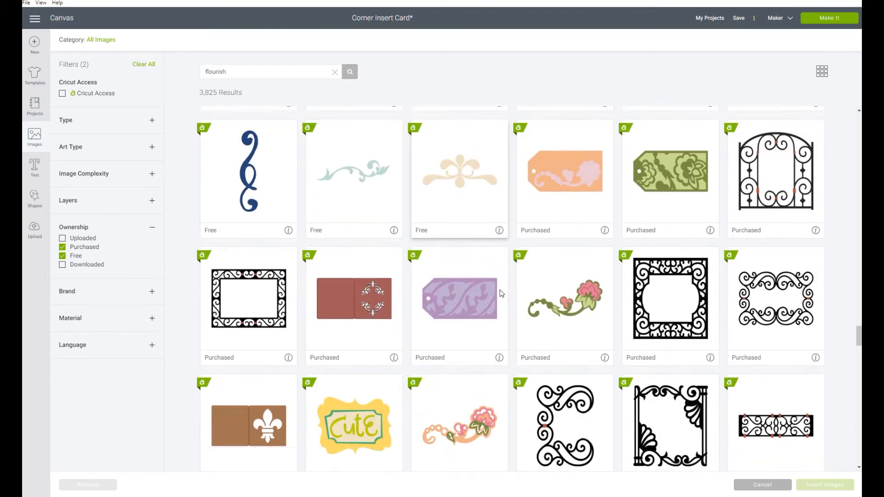
scroll(502, 293, "down", 12)
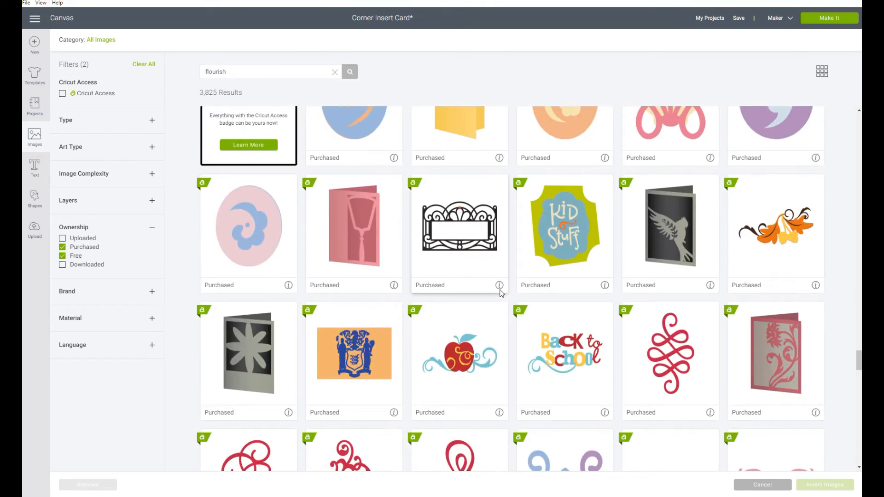
scroll(501, 293, "down", 13)
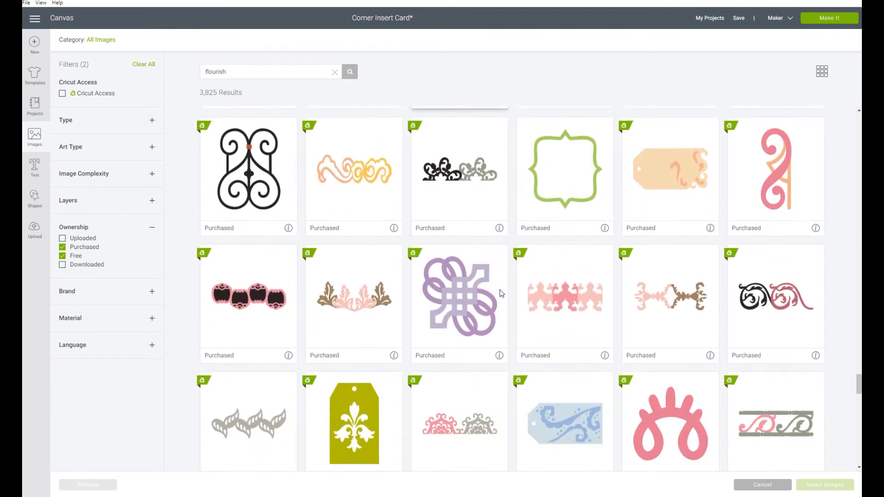
scroll(502, 294, "down", 13)
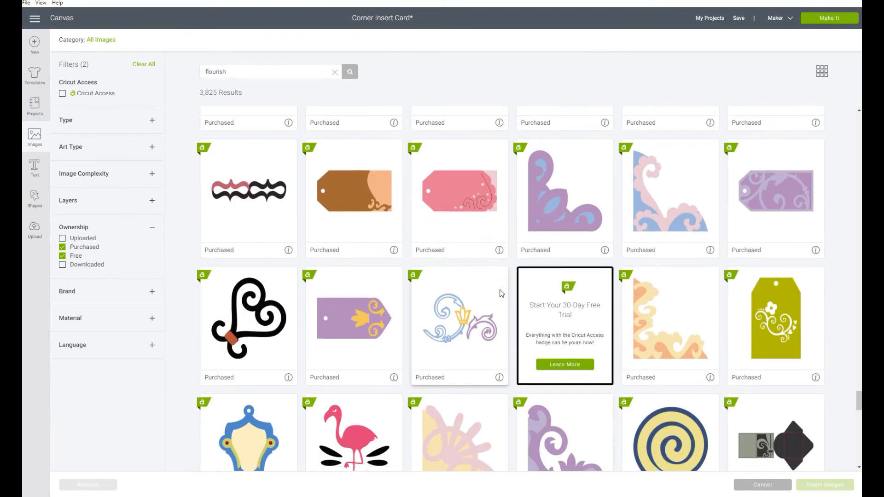
scroll(501, 293, "down", 10)
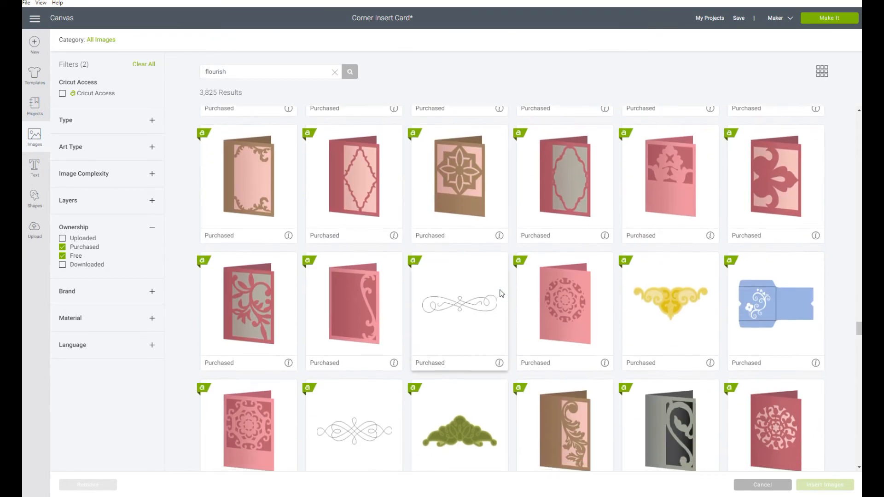
scroll(502, 293, "down", 12)
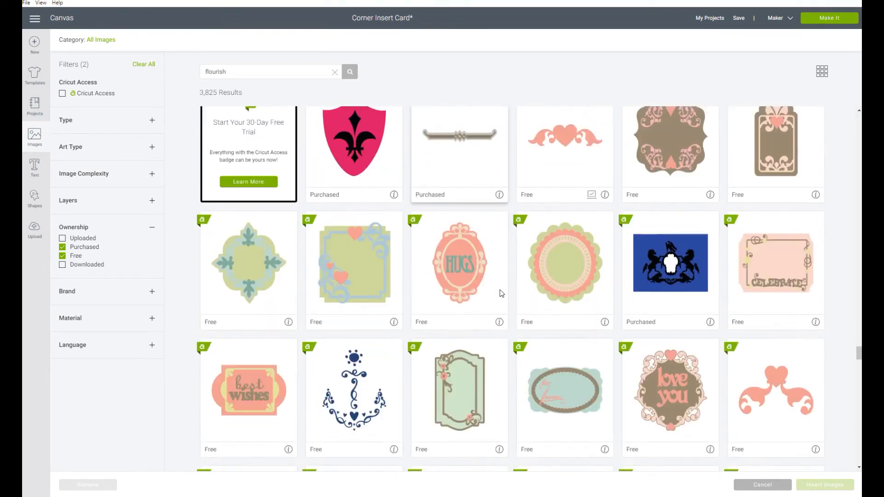
scroll(501, 293, "down", 12)
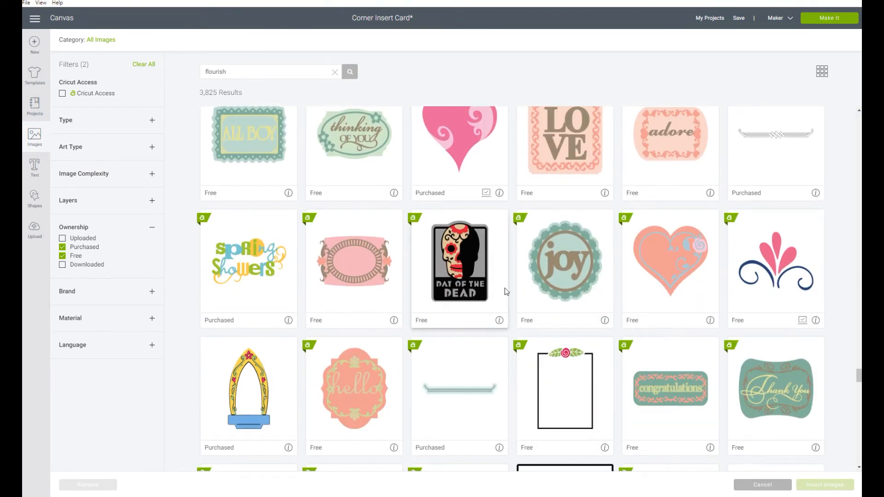
- Insert the free flourish with three pink petals above two navy swirls and place it on the empty canvas beside the card
left_click(770, 299)
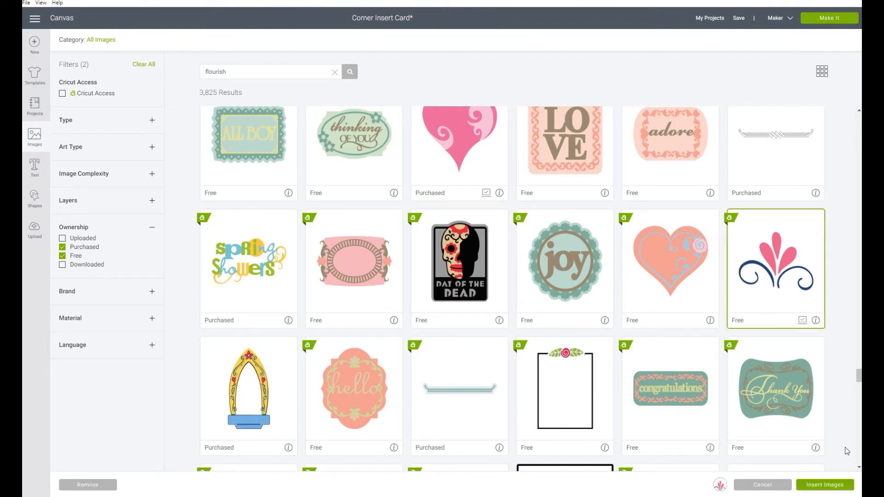
left_click(825, 485)
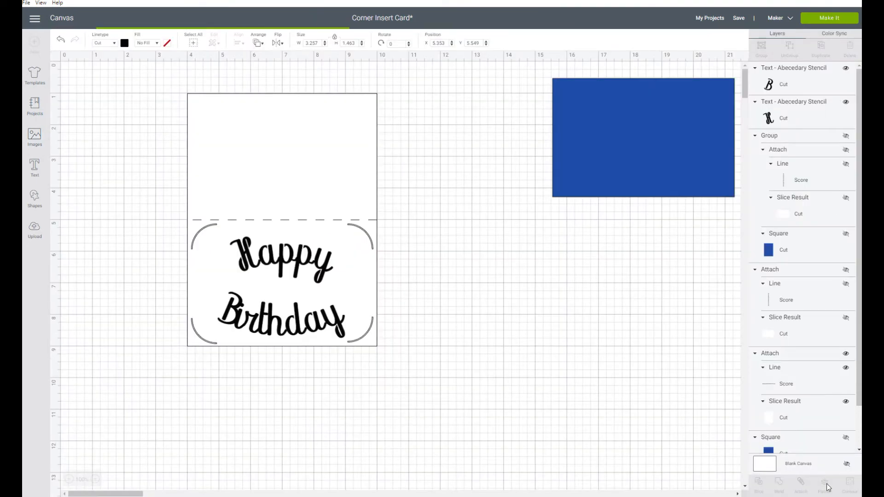
left_click_drag(148, 134, 521, 313)
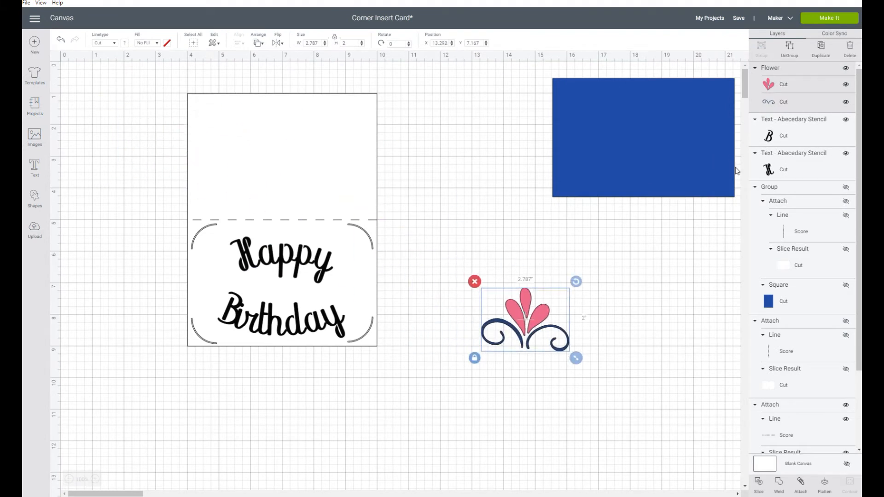
- Ungroup the flower image and delete its navy swirls, keeping only the pink petals
left_click(790, 46)
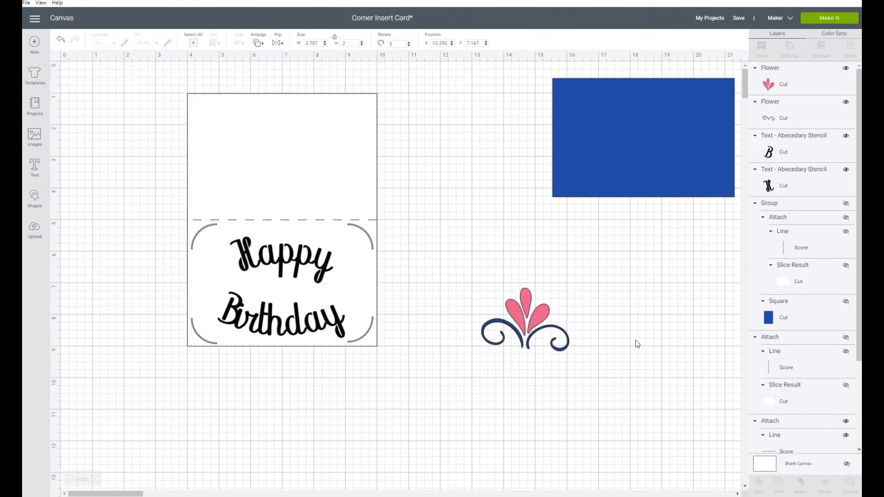
left_click(559, 337)
left_click_drag(494, 333, 522, 364)
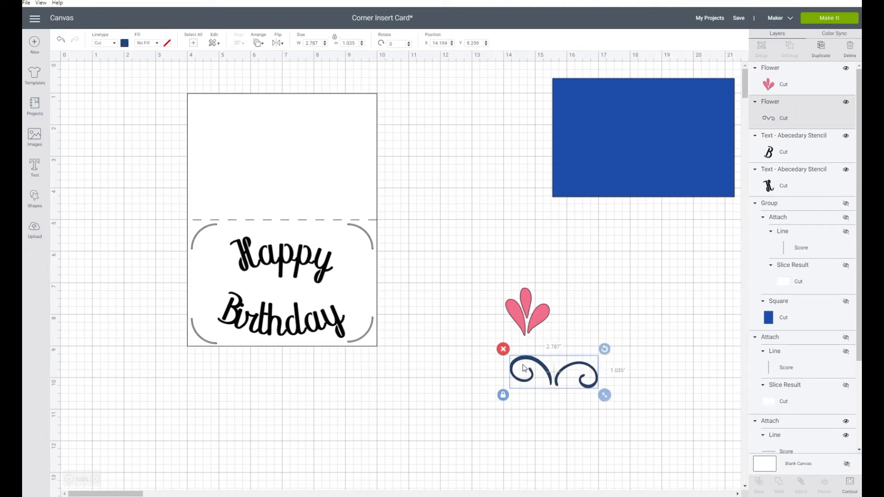
left_click(503, 349)
- Move the pink petals onto the card beside the end of "Happy" and rotate them about 37.7° clockwise
left_click_drag(537, 317, 342, 282)
left_click_drag(374, 252, 355, 267)
left_click_drag(384, 306, 384, 307)
- Set the petals' width to 1" and reposition them between the word endings and the card's right edge
left_click(312, 42)
type("1")
key("Return")
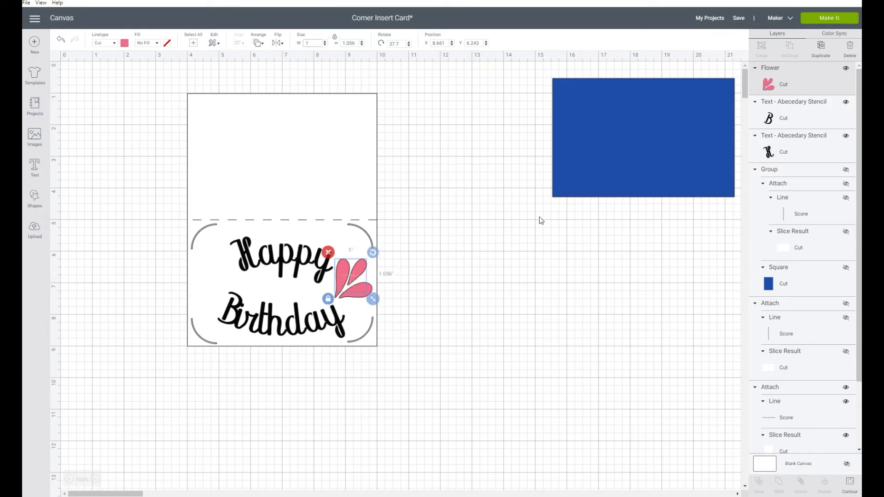
left_click_drag(353, 288, 356, 293)
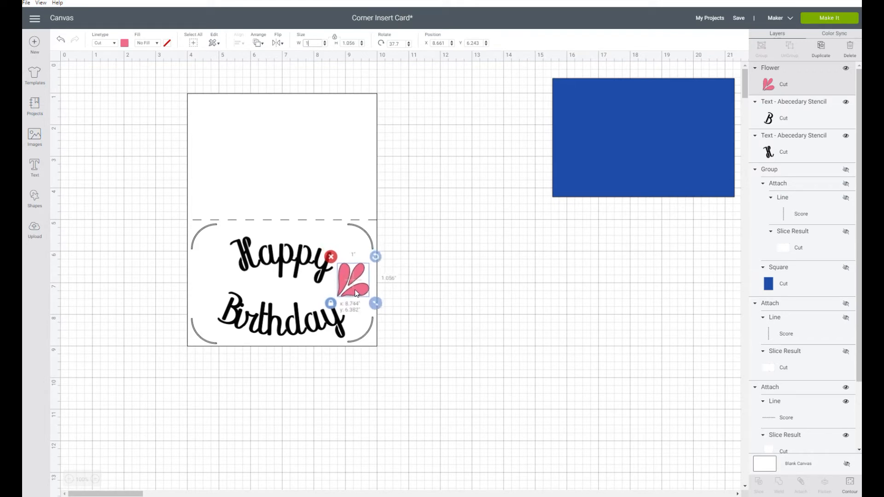
- Duplicate the petals, flip the copy horizontally and place it to the left of "Happy" on the card
left_click(814, 54)
left_click(279, 44)
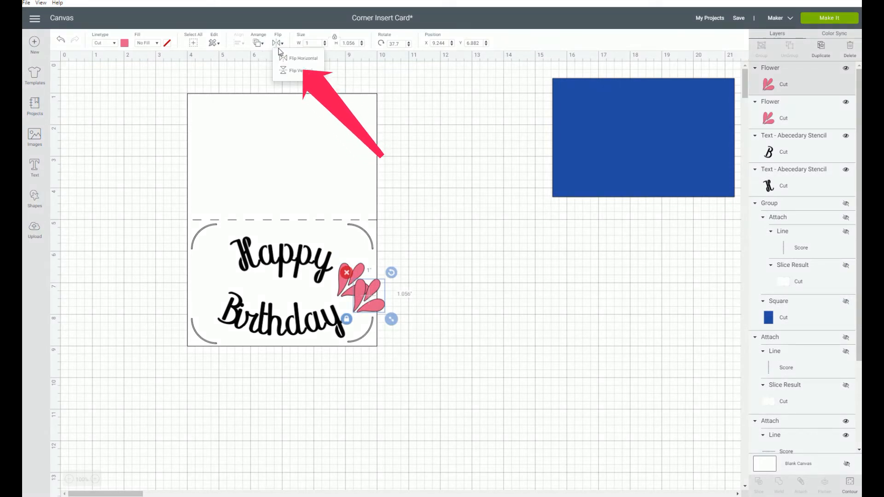
left_click(293, 59)
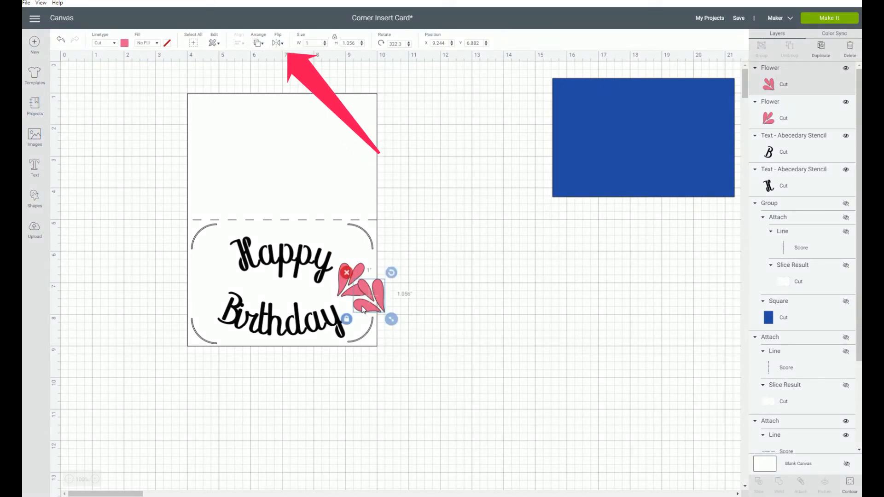
left_click_drag(353, 288, 204, 276)
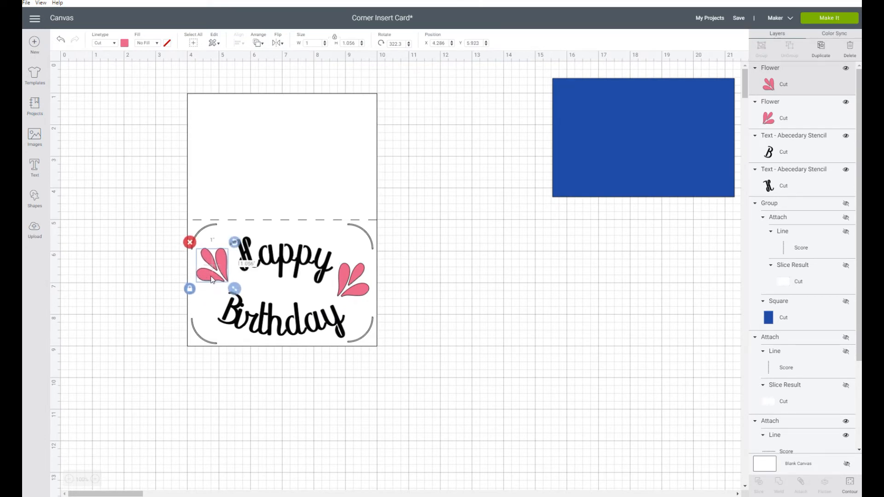
- Move "Birthday" off the card onto the empty canvas and ungroup it into separate letters
left_click(276, 325)
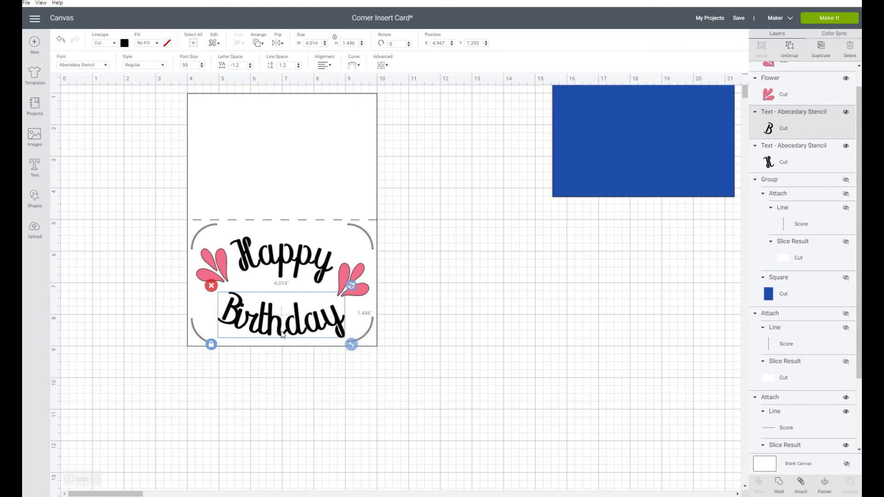
left_click_drag(282, 335, 495, 326)
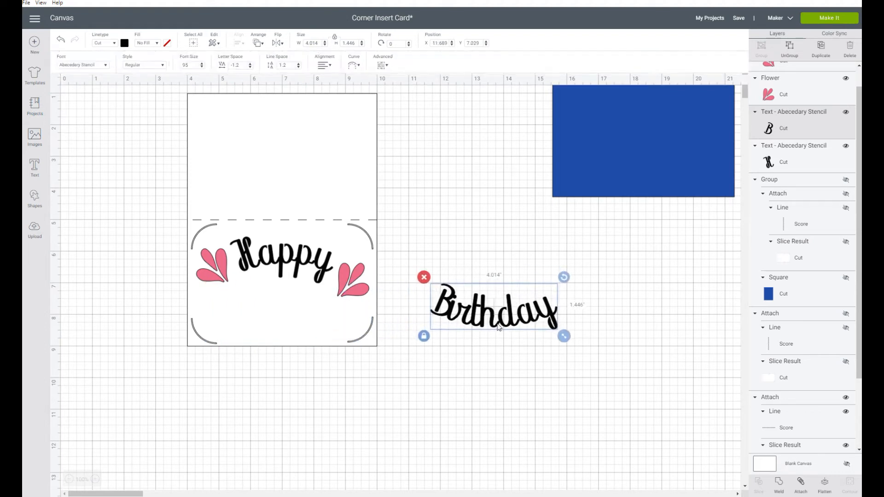
left_click(791, 57)
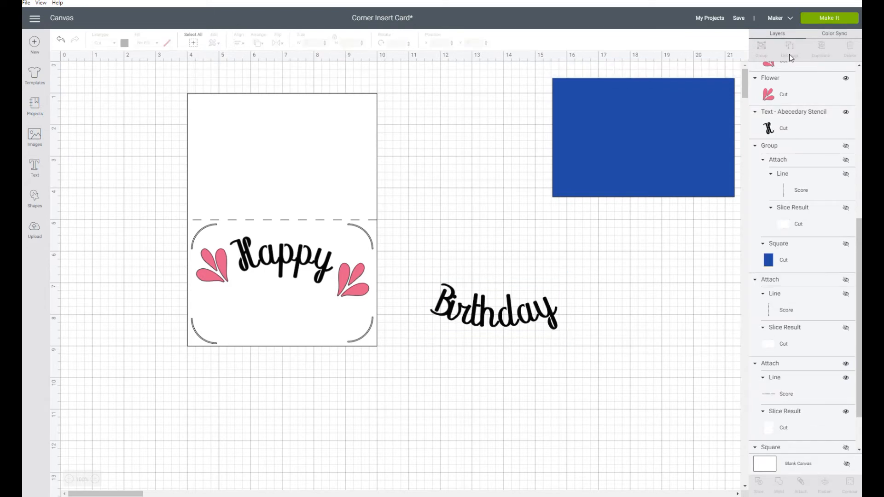
- Nudge the letter "B" of "Birthday" about 0.2" left, away from the "i"
left_click(438, 317)
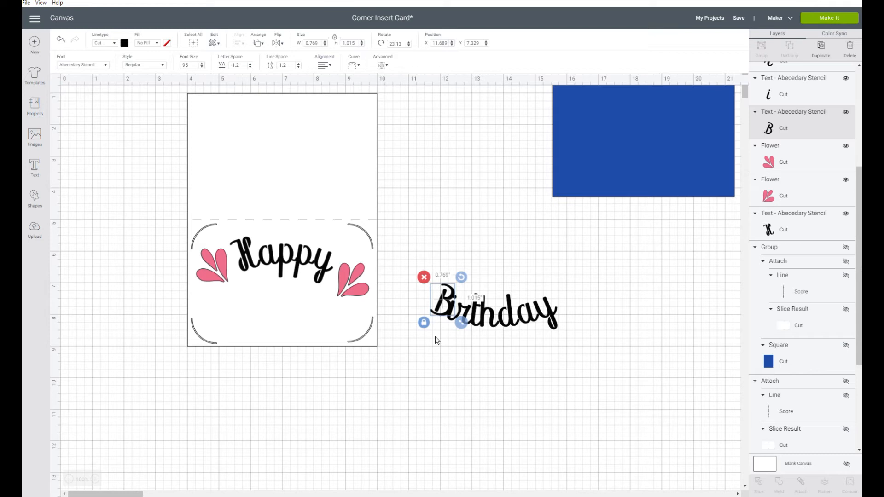
key("Left")
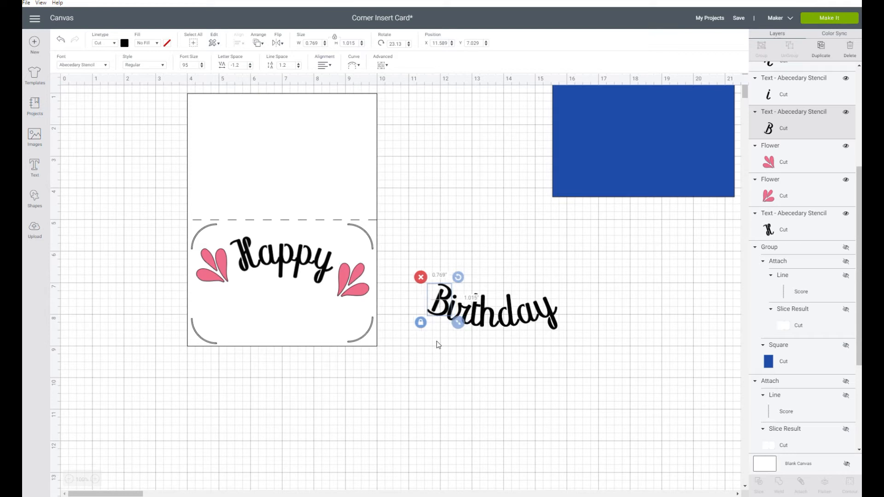
key("Left")
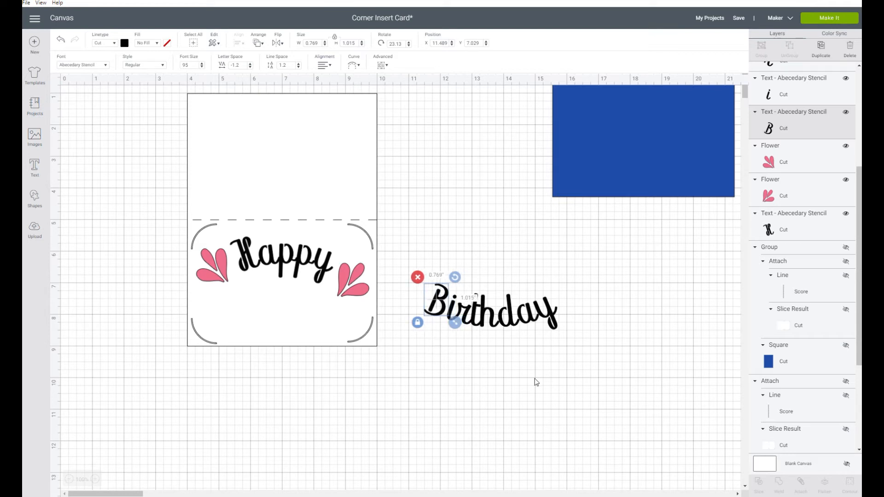
left_click(495, 392)
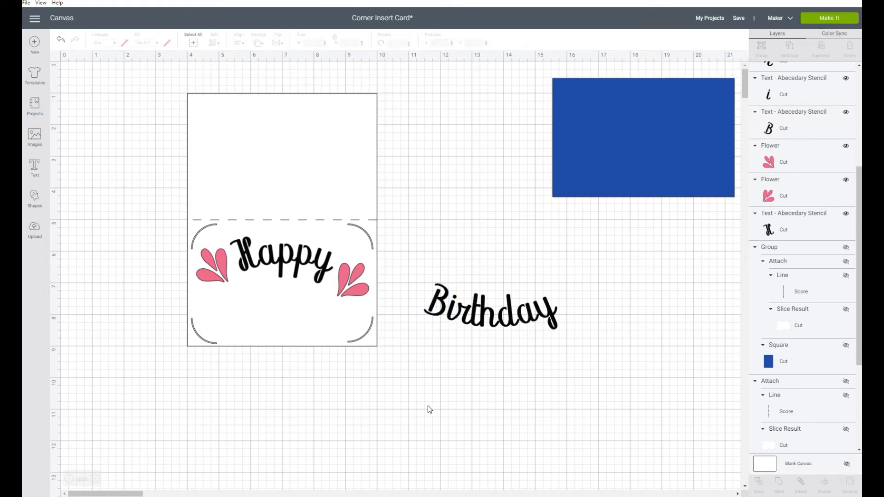
- Set the X position of the letter "B" in "Birthday" to 11.55
left_click(441, 319)
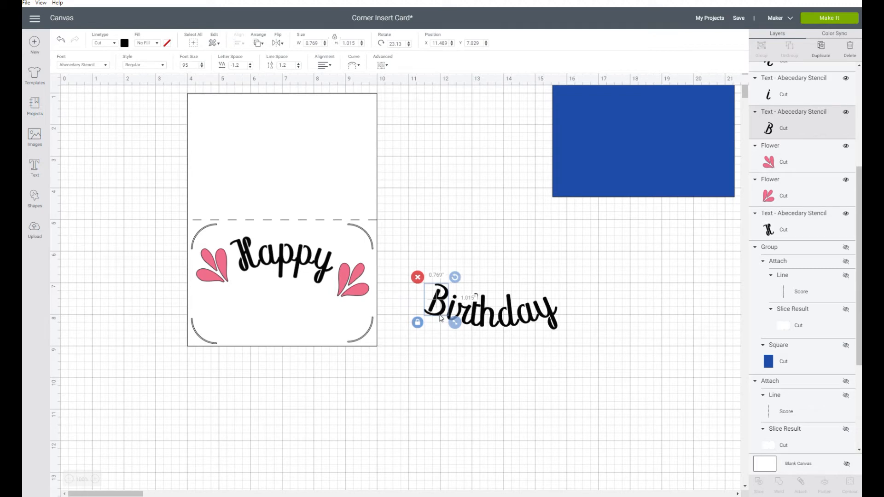
left_click(449, 43)
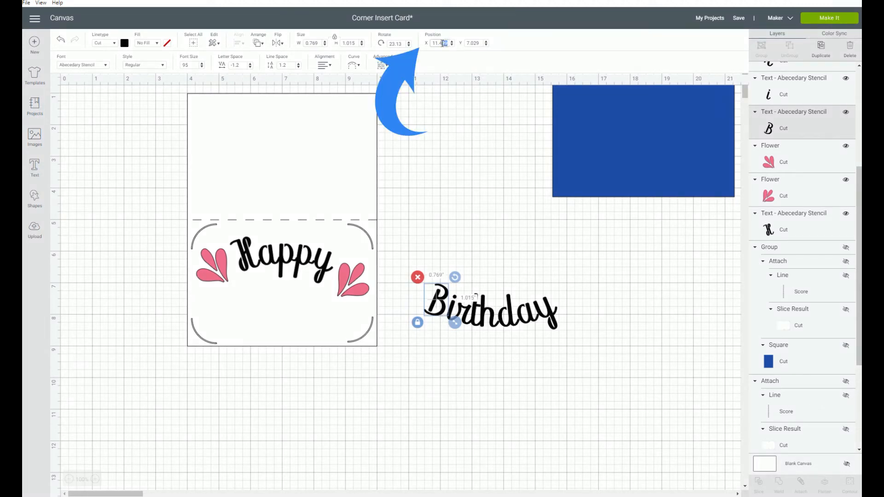
left_click_drag(443, 43, 441, 44)
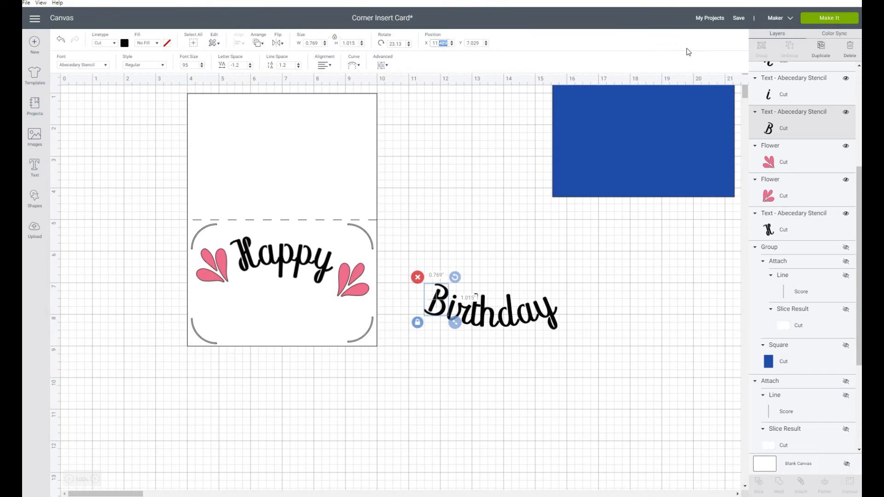
type("55")
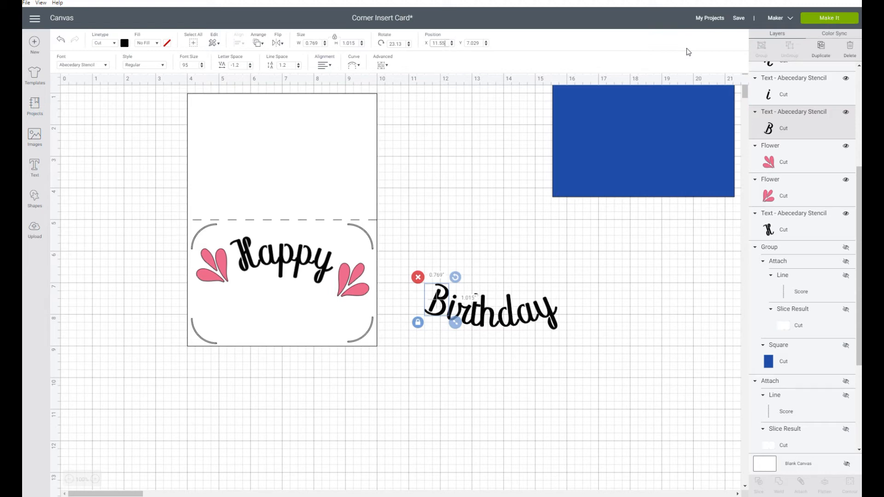
key("Return")
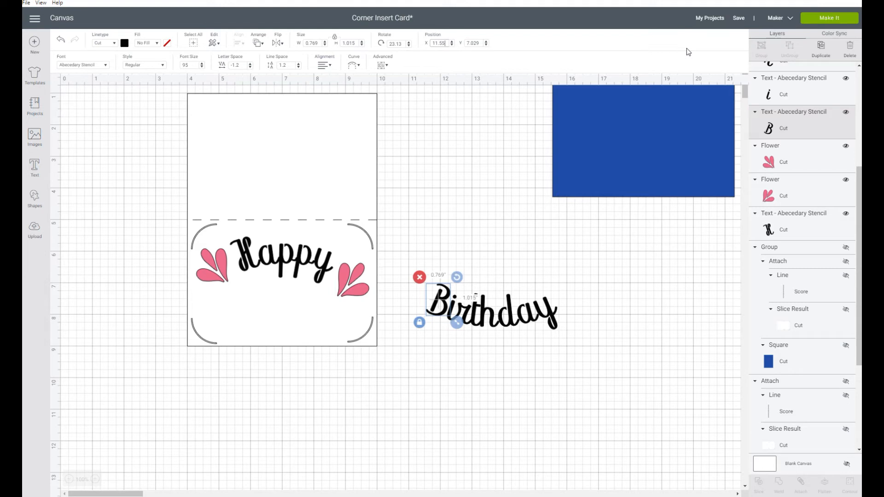
left_click(545, 377)
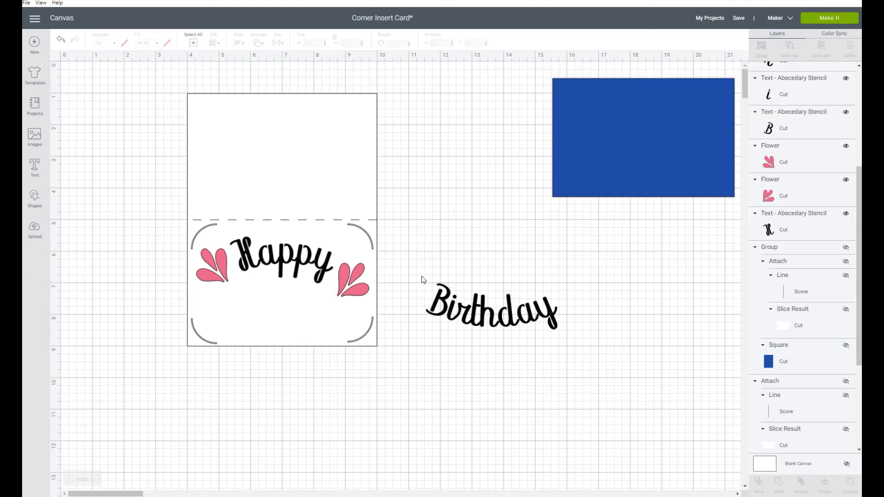
- Group all the letters of "Birthday" and place the word below "Happy" on the card
left_click_drag(412, 281, 580, 344)
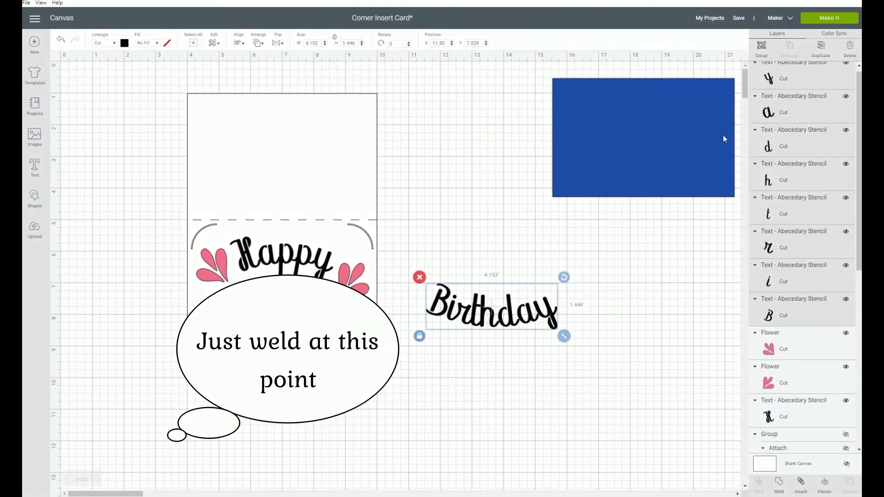
left_click(762, 50)
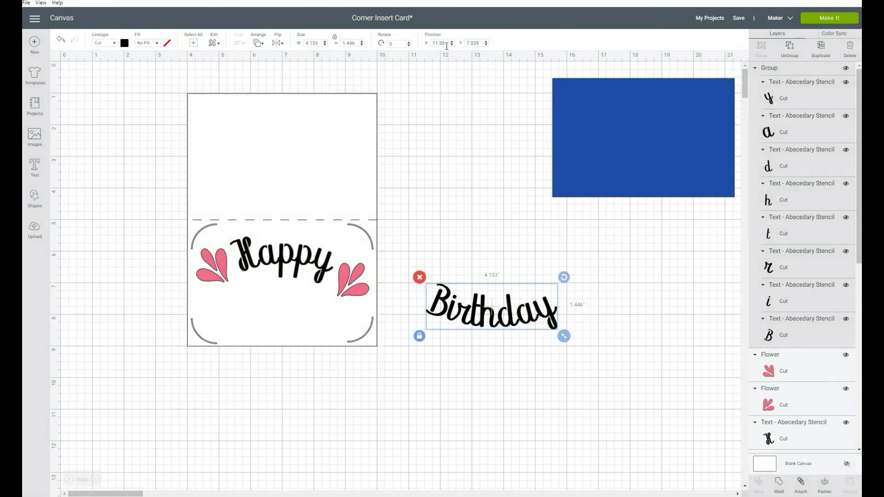
left_click(287, 258)
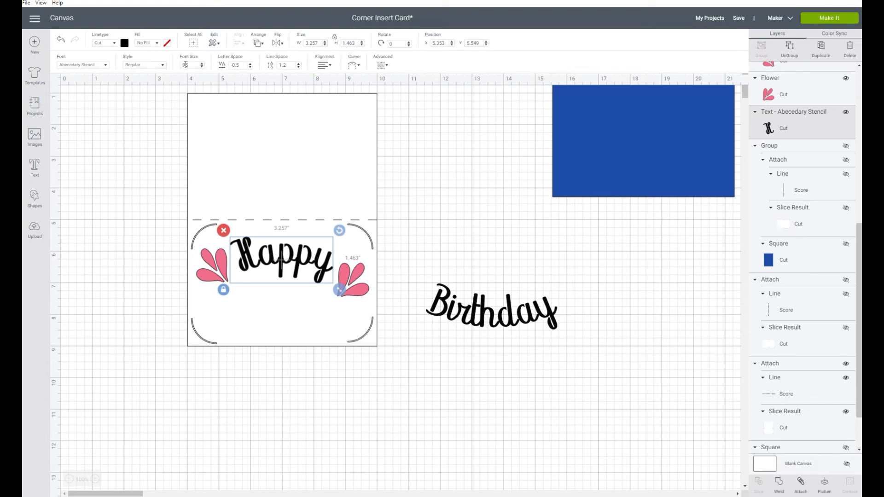
left_click_drag(487, 323, 296, 331)
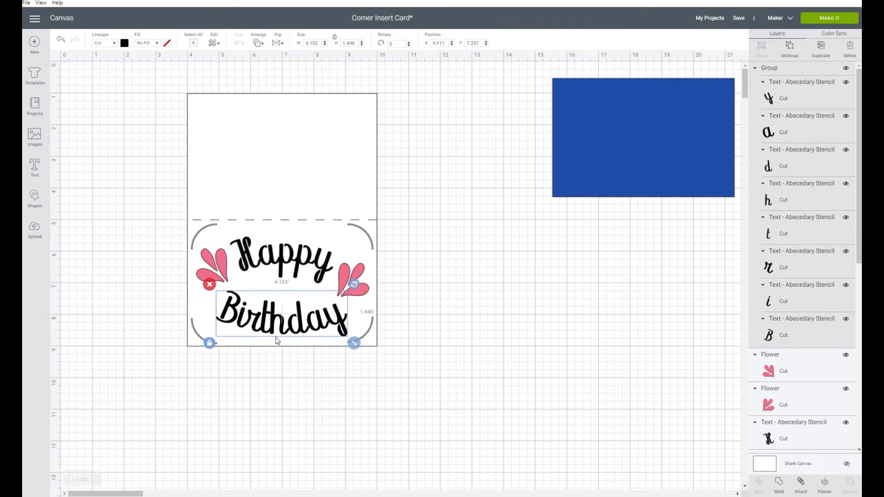
- Center "Happy" and "Birthday" horizontally on the card
left_click(285, 261, "shift")
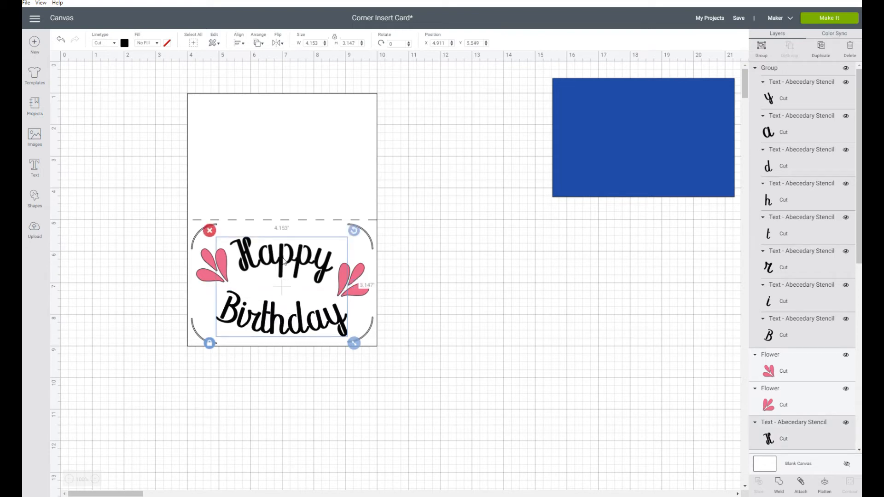
left_click(304, 123, "shift")
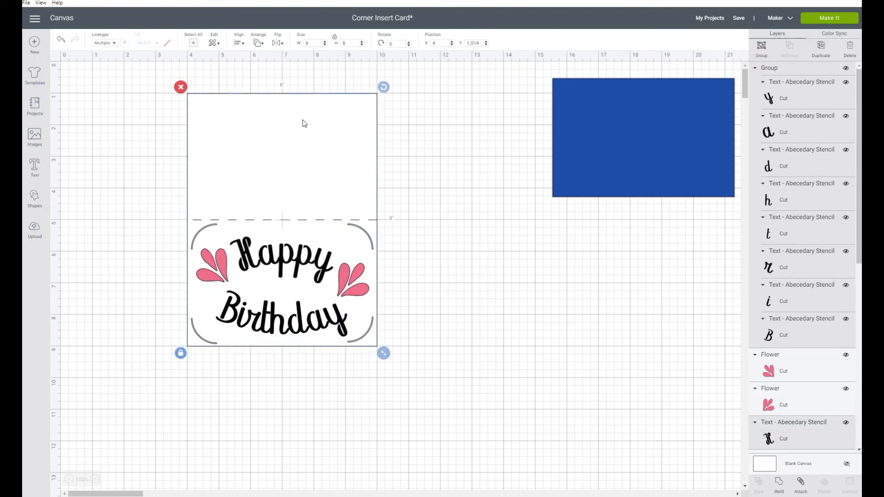
left_click(239, 42)
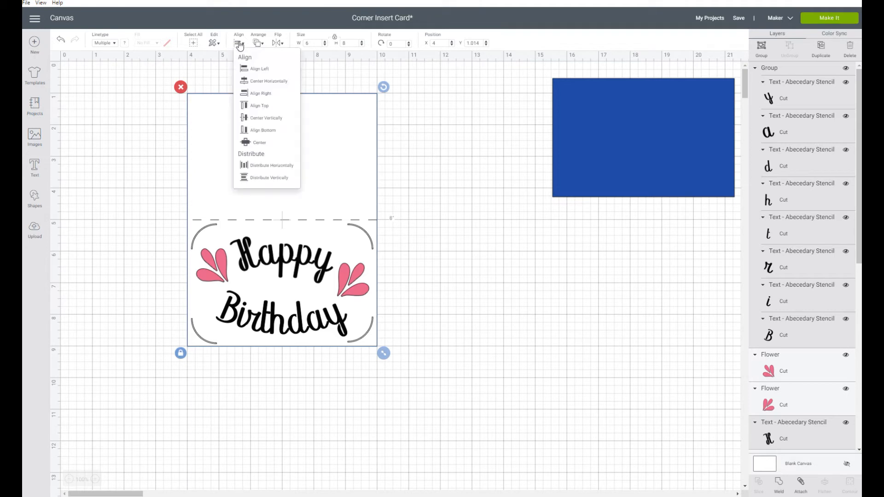
left_click(260, 81)
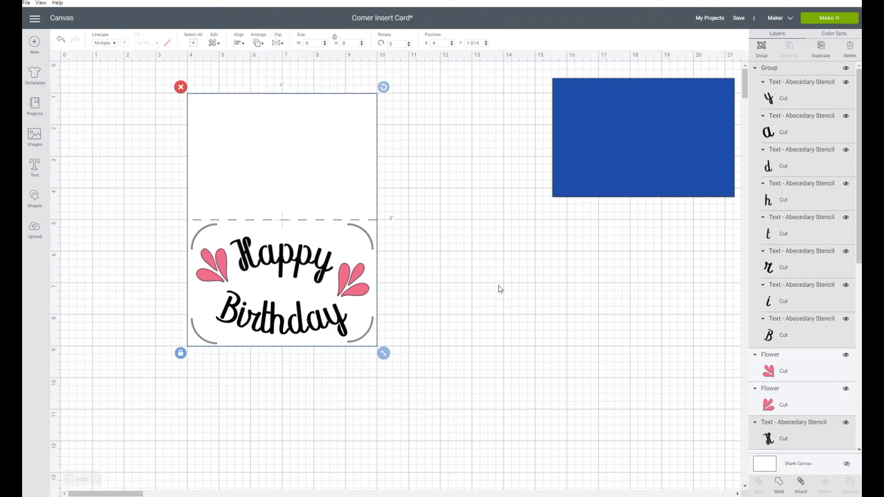
left_click(489, 324)
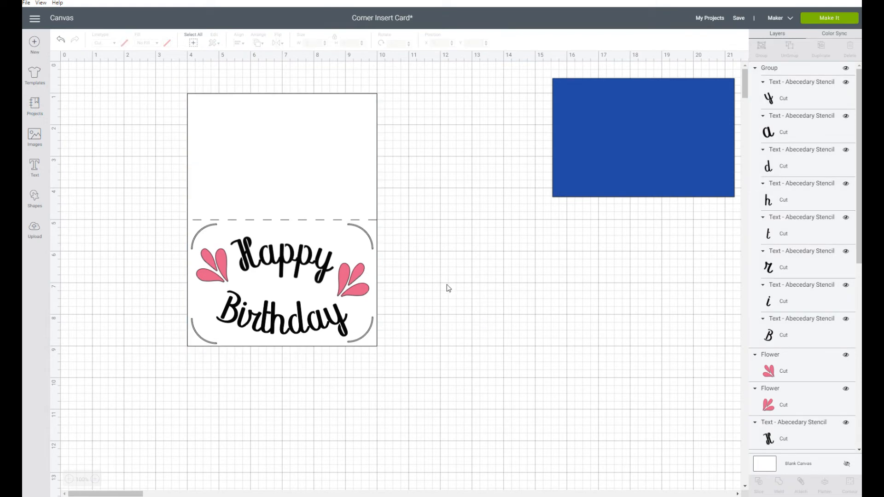
- Detach the white card base from its score line
left_click(234, 137)
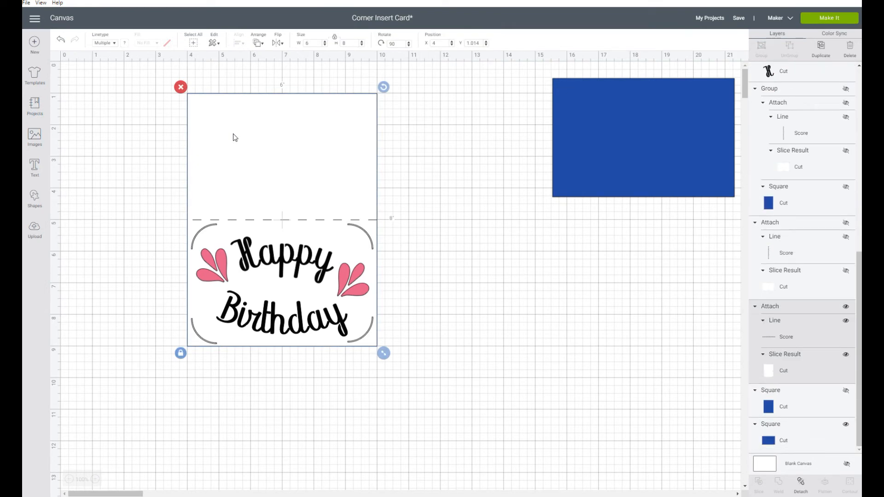
left_click(801, 485)
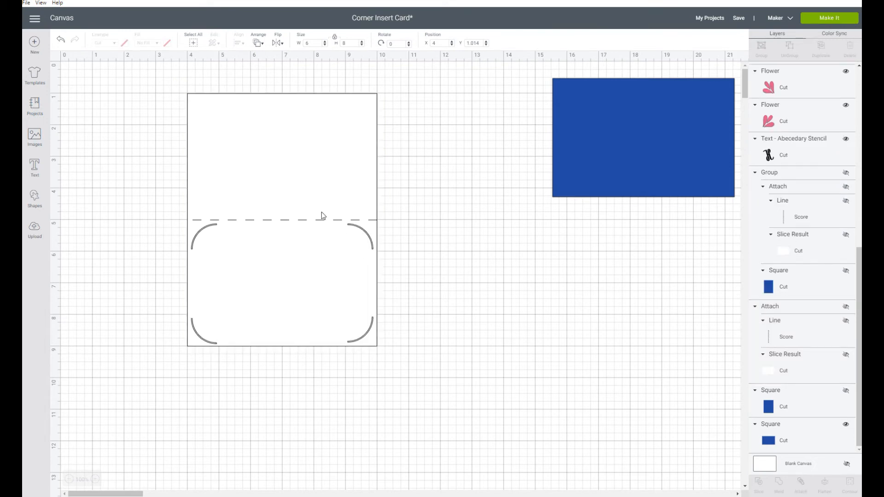
left_click(313, 127)
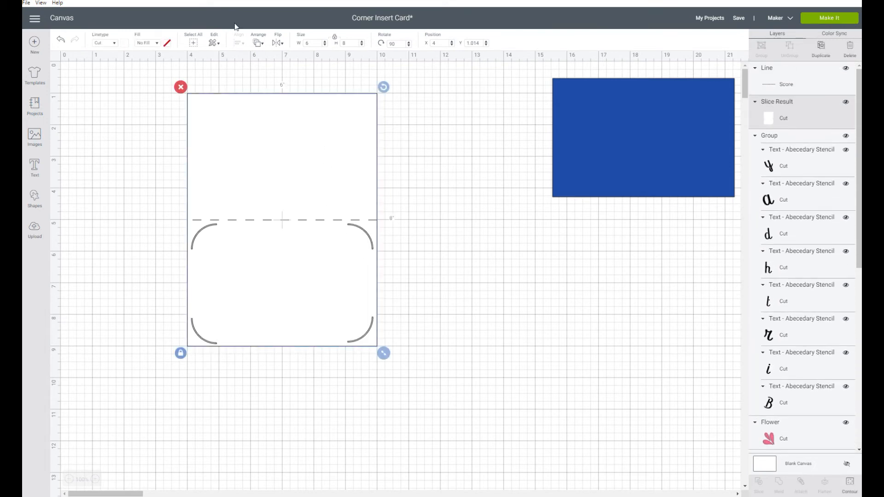
left_click(258, 43)
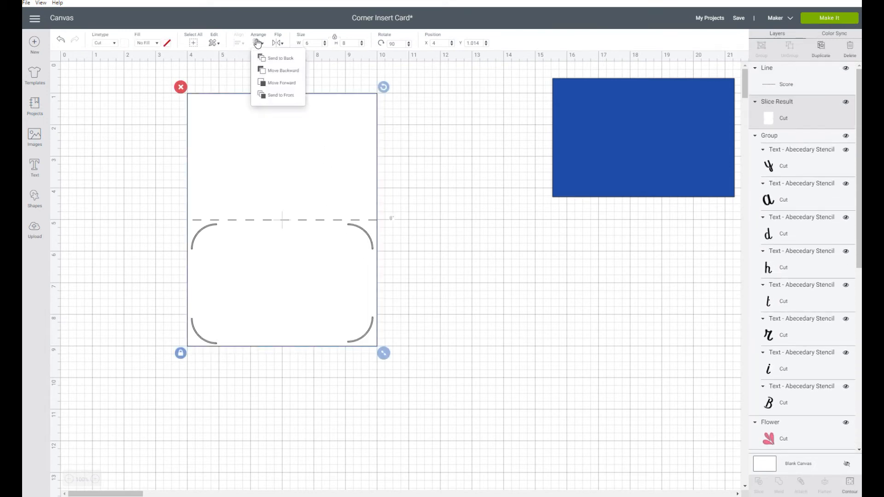
left_click(272, 95)
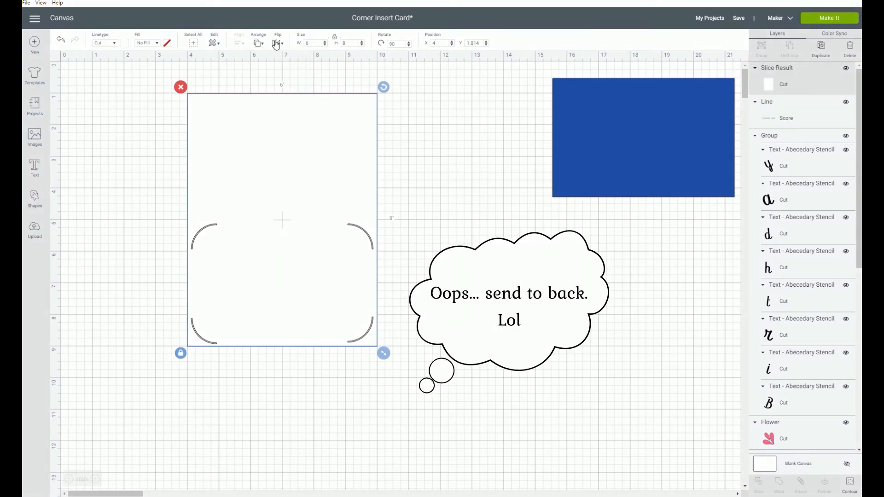
left_click(259, 42)
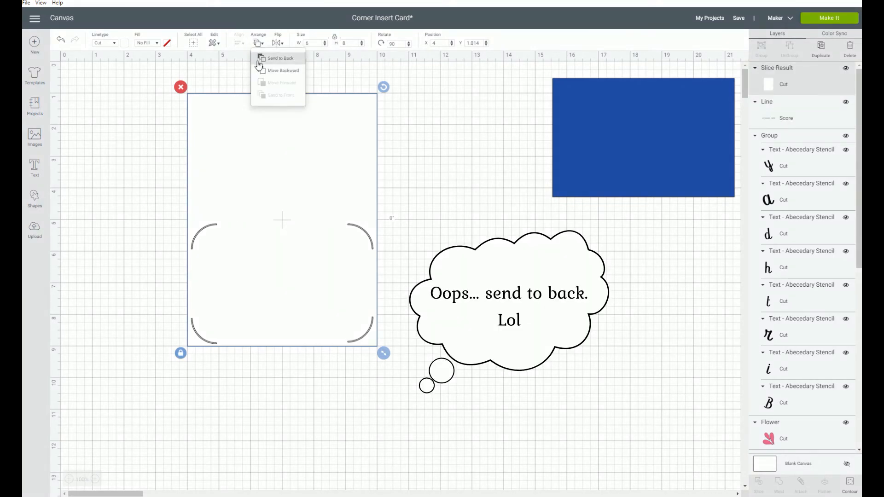
left_click(414, 172)
- Send the detached card base to the back, behind the words, petals and score line
left_click(286, 132)
left_click(258, 43)
left_click(279, 59)
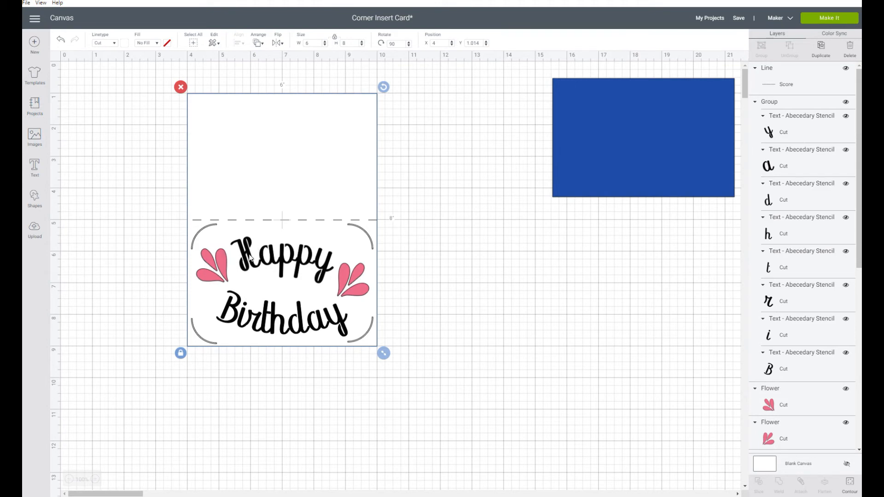
- Slice "Happy" out of the card base and send the resulting card piece to the back
left_click(249, 256, "shift")
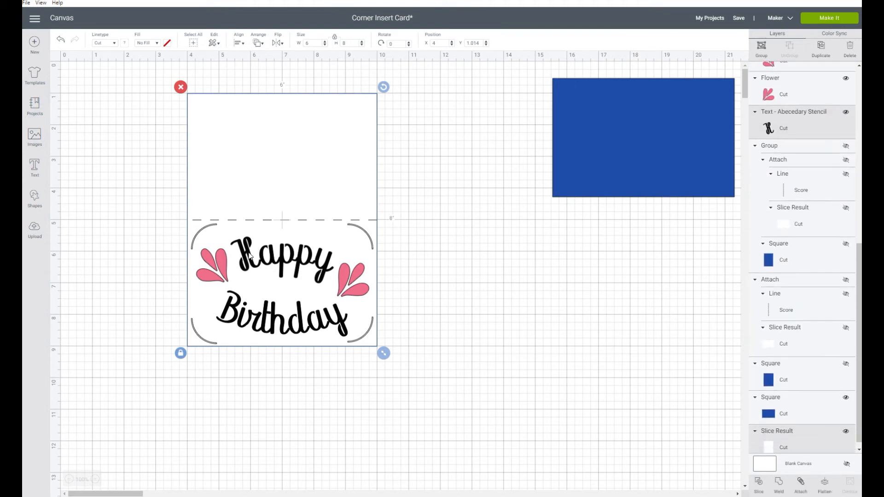
left_click(759, 485)
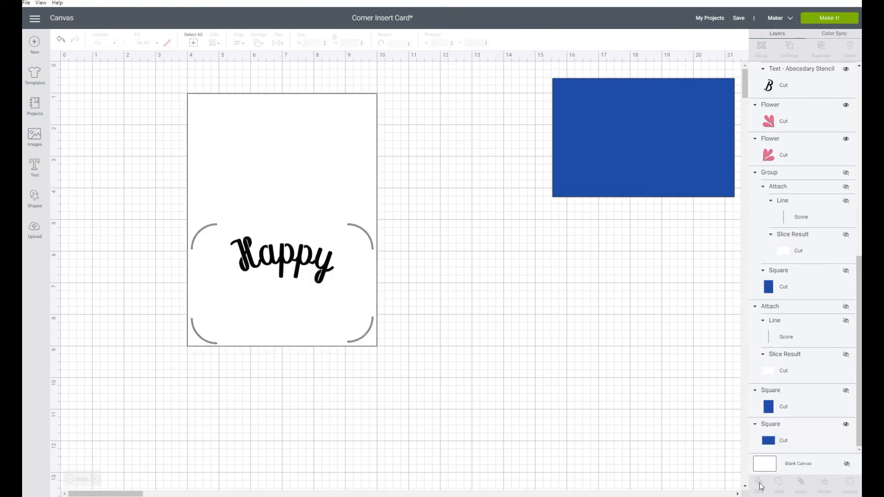
left_click(332, 122)
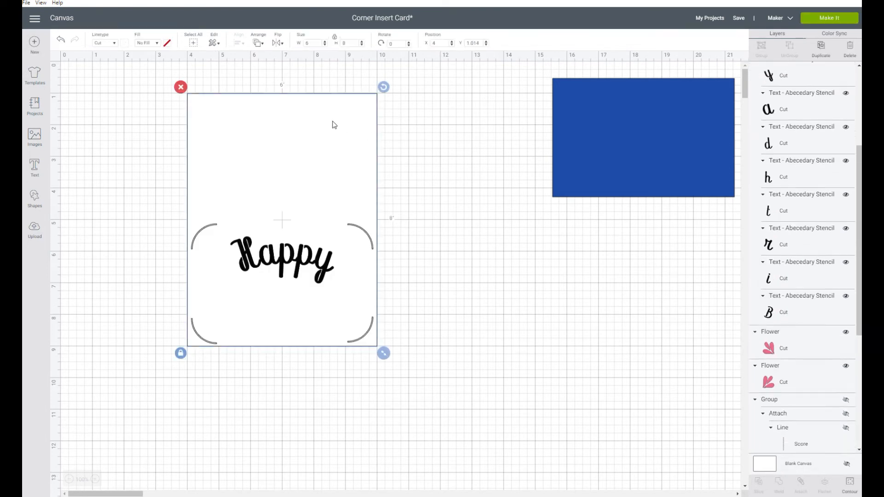
left_click(258, 43)
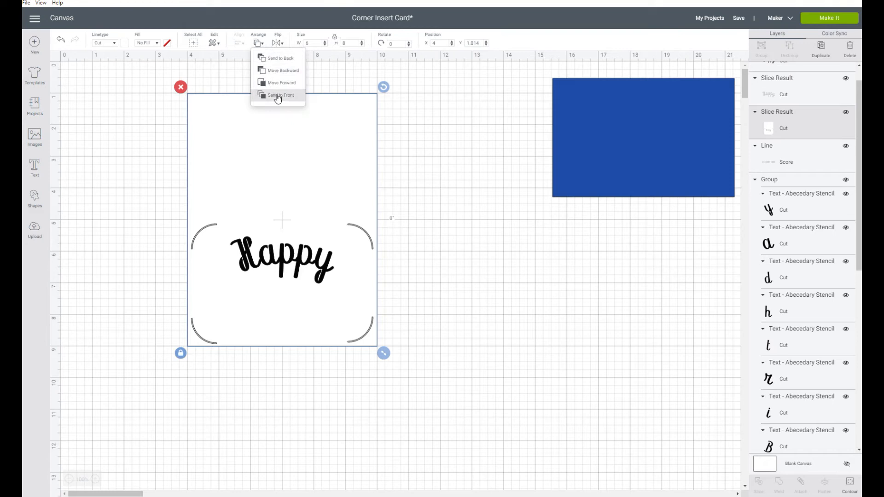
left_click(288, 58)
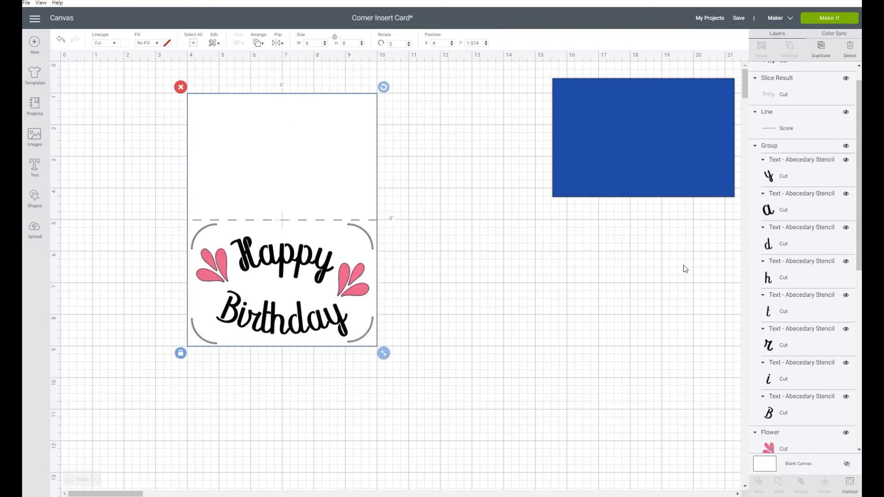
- Weld the grouped "Birthday" letters into one shape and slice it out of the card base
left_click(282, 326)
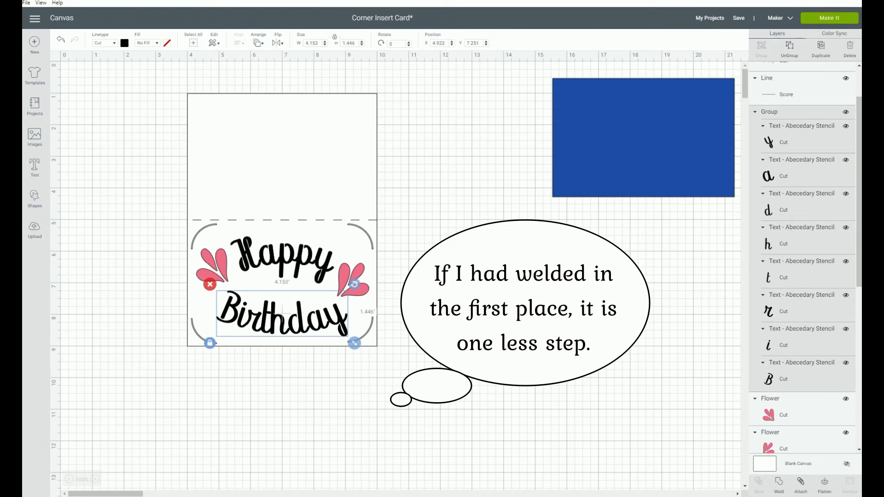
left_click(779, 485)
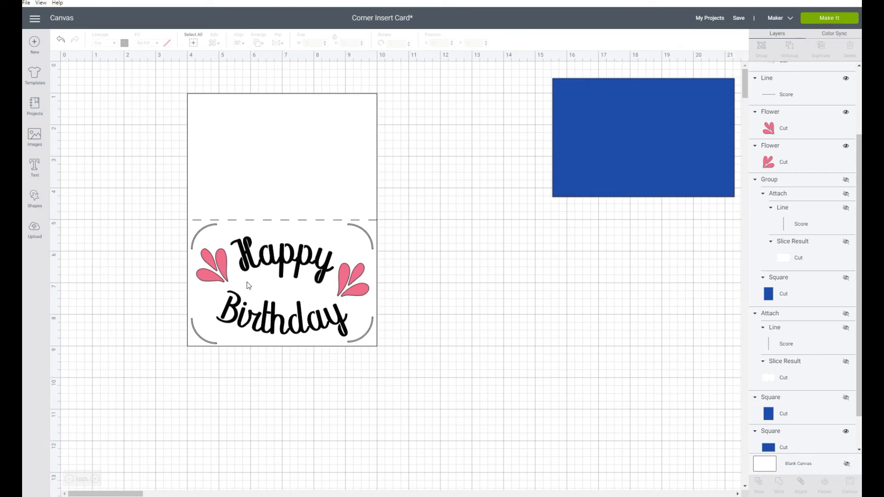
left_click(297, 177)
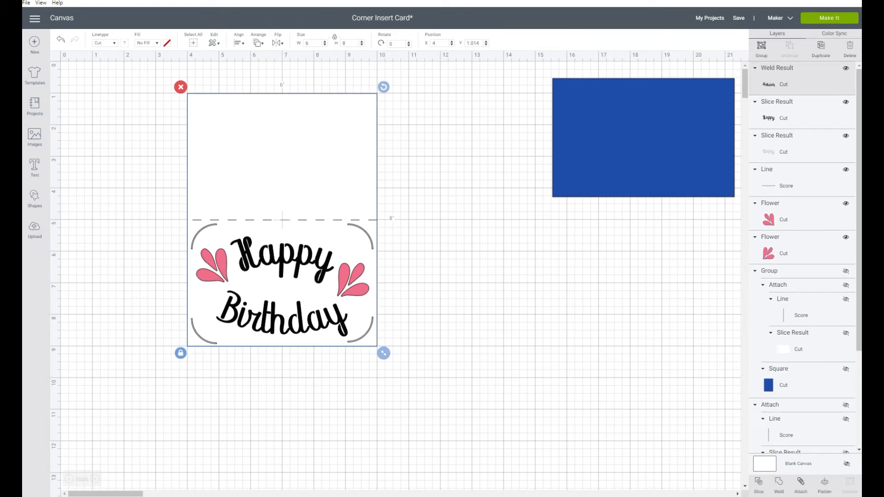
left_click(758, 483)
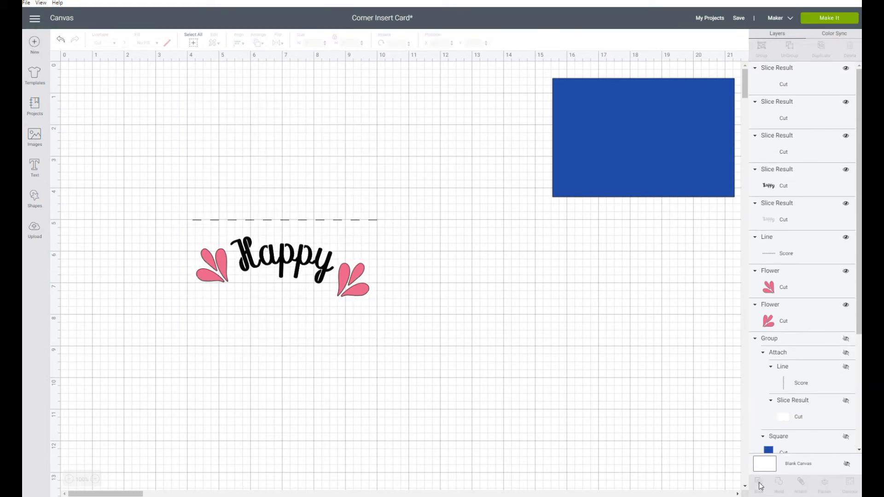
- Send the card piece with both words cut out to the back of the layer order
left_click(235, 114)
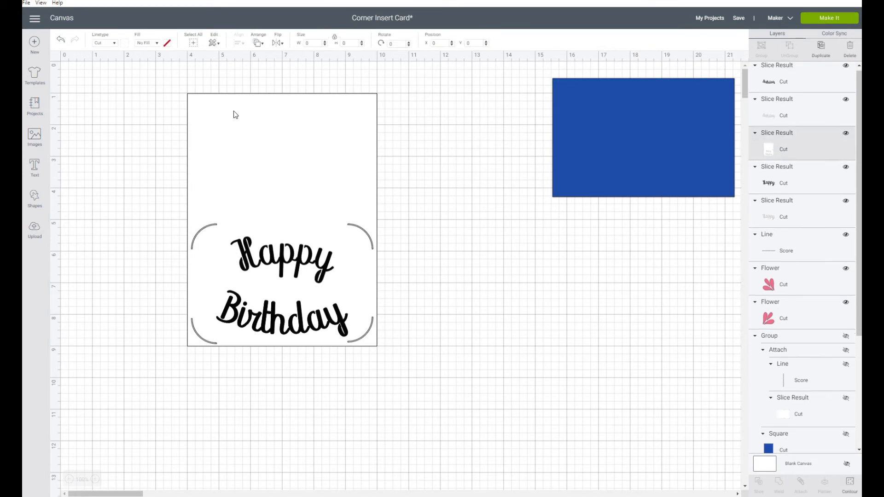
left_click(258, 42)
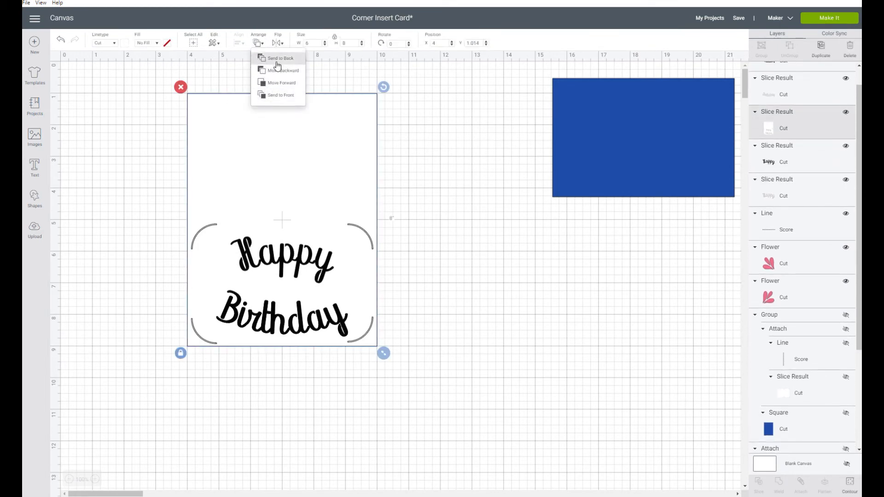
left_click(281, 58)
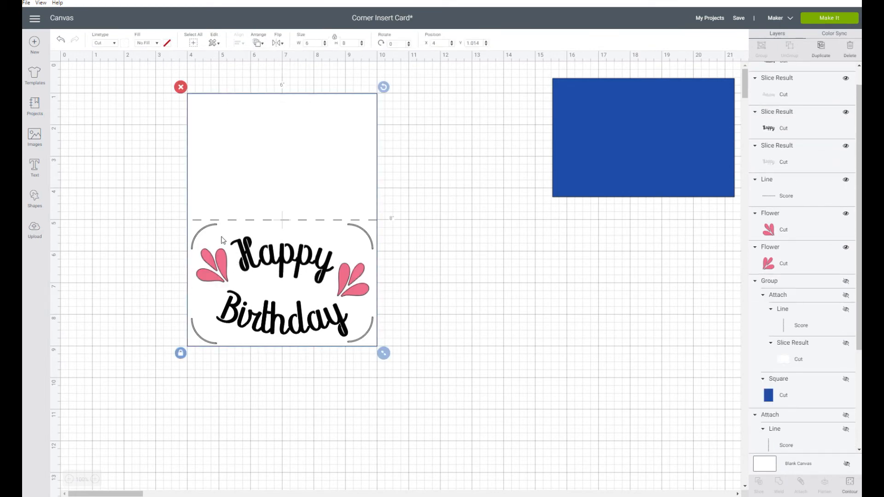
- Slice the petals beside "Happy" on the left out of the card base and send the resulting card piece to the back
left_click(224, 270, "shift")
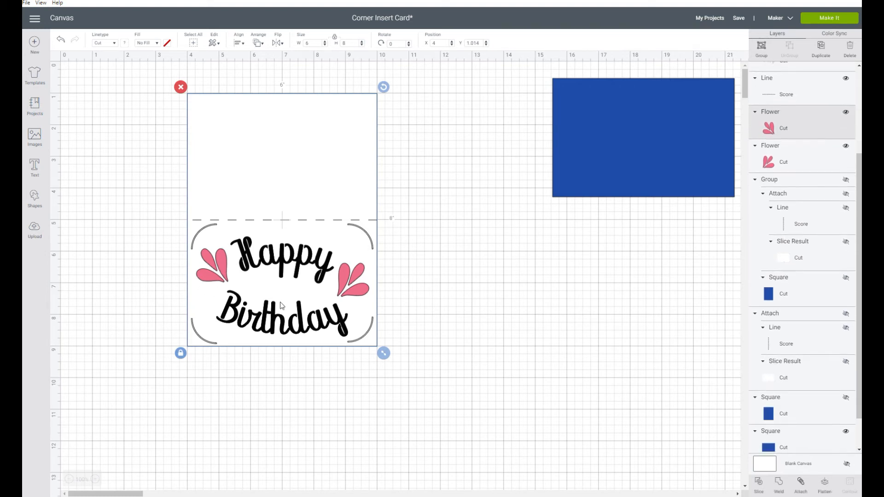
left_click(758, 484)
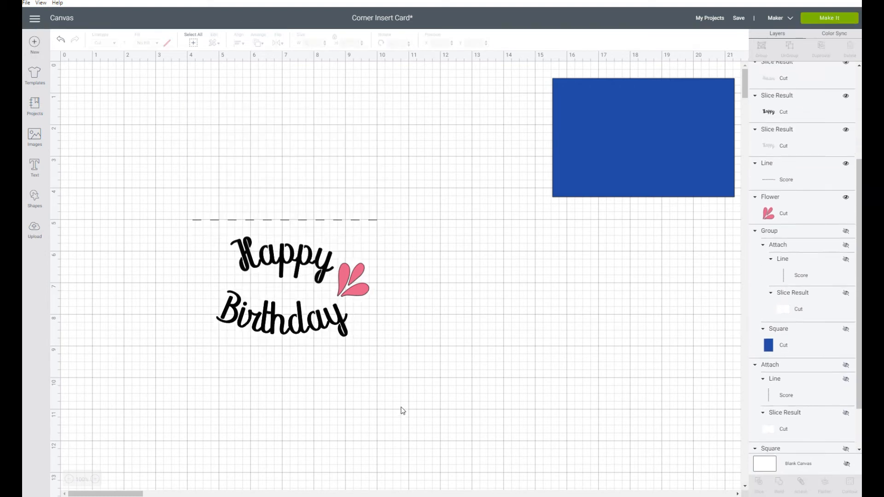
left_click(284, 131)
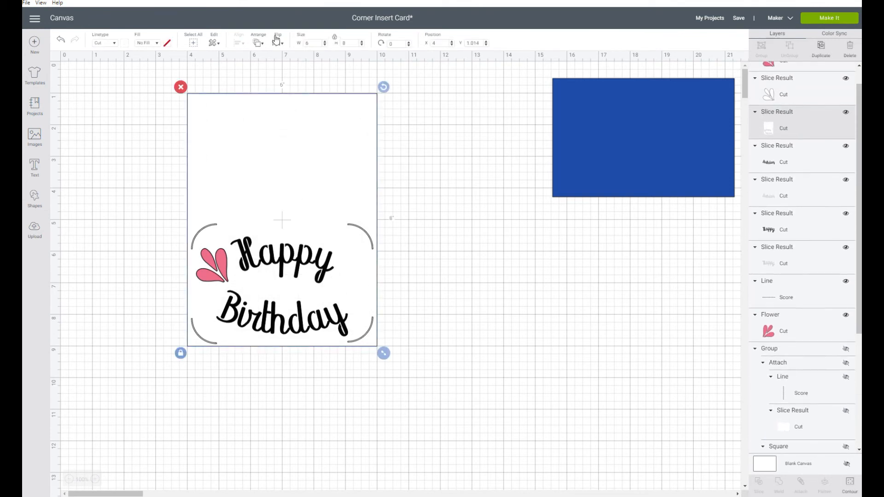
left_click(259, 45)
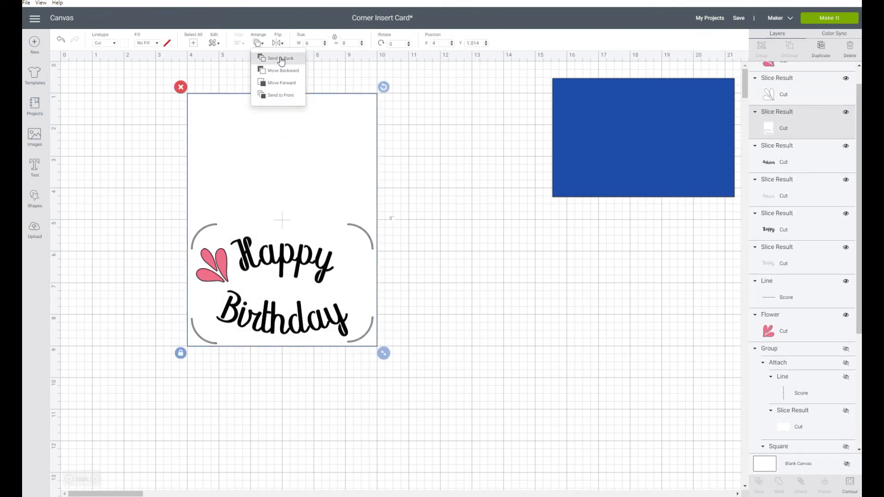
left_click(281, 60)
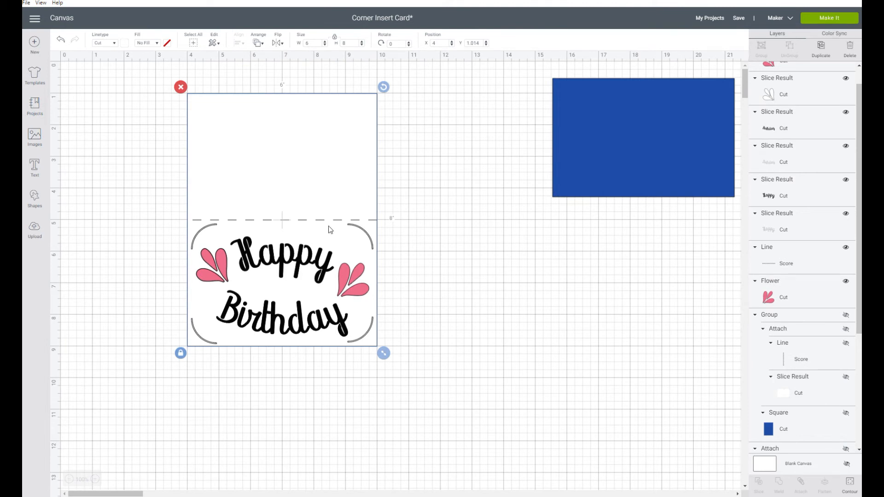
- Slice the right-hand petals out of the card base and send the new card piece to the back
left_click(344, 281, "shift")
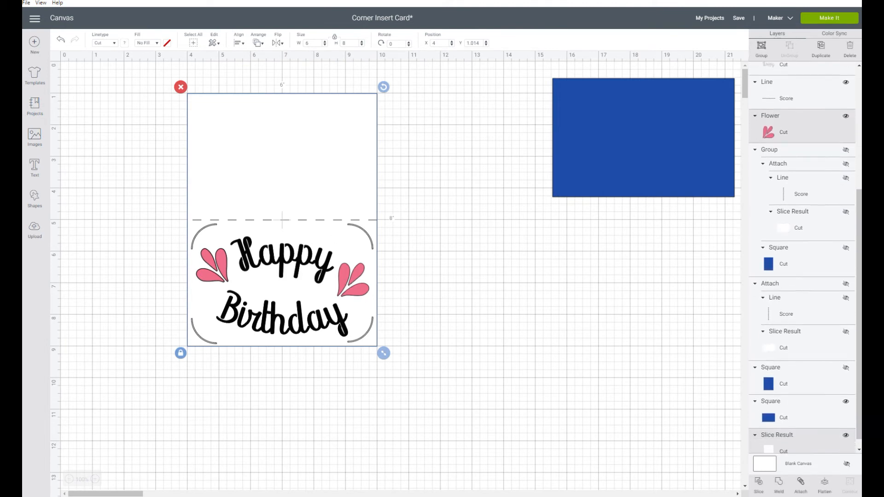
left_click(760, 489)
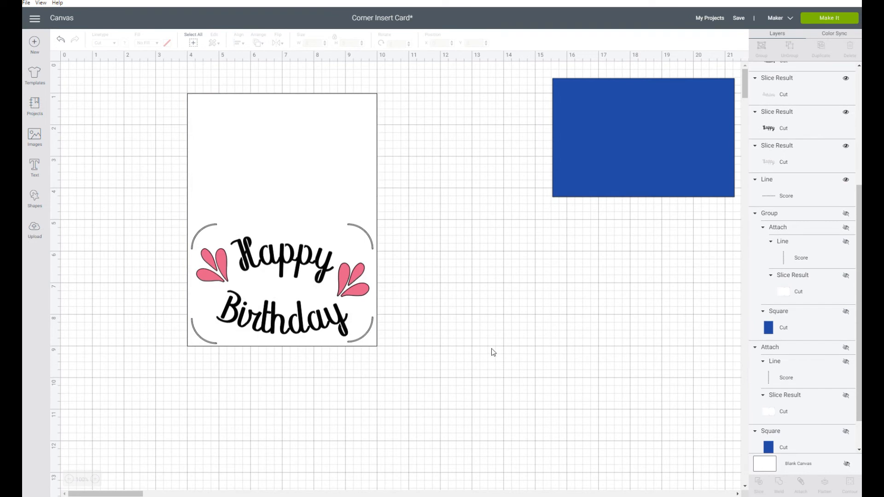
left_click(302, 174)
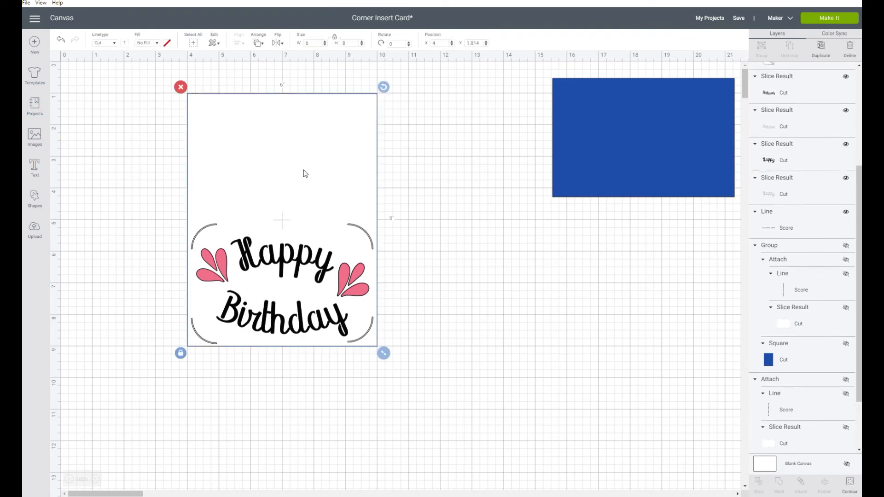
left_click(258, 44)
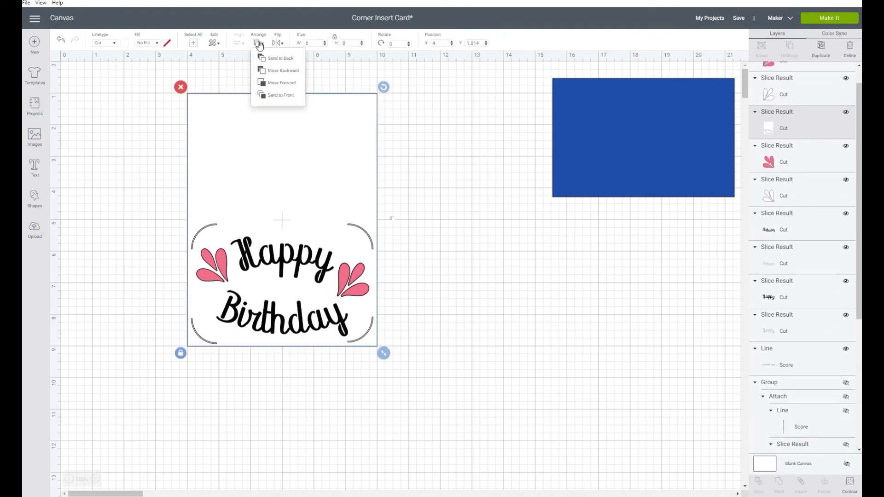
left_click(281, 57)
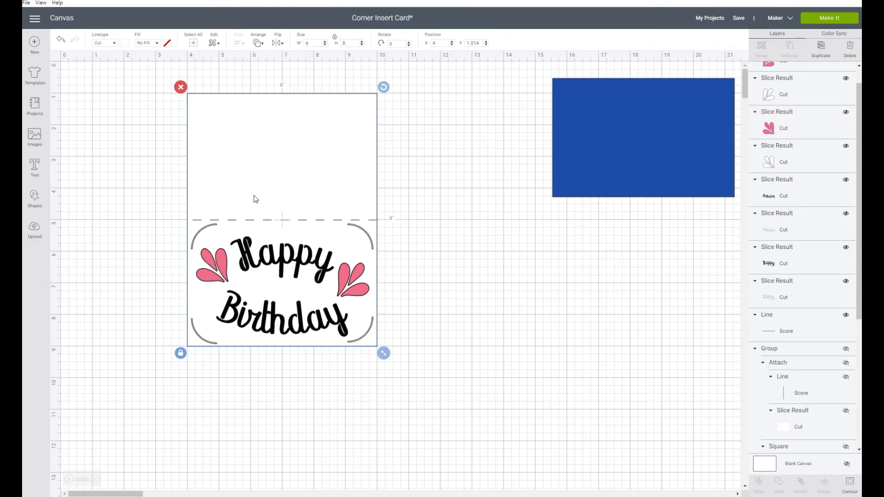
- Attach the score line to the cut-out card base and move the card right, clear of the leftover words and petals
left_click(303, 221, "shift")
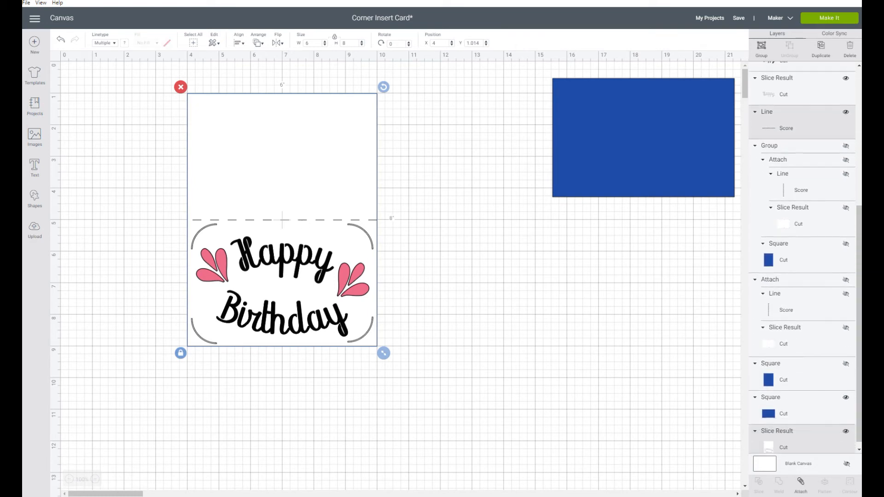
left_click(801, 487)
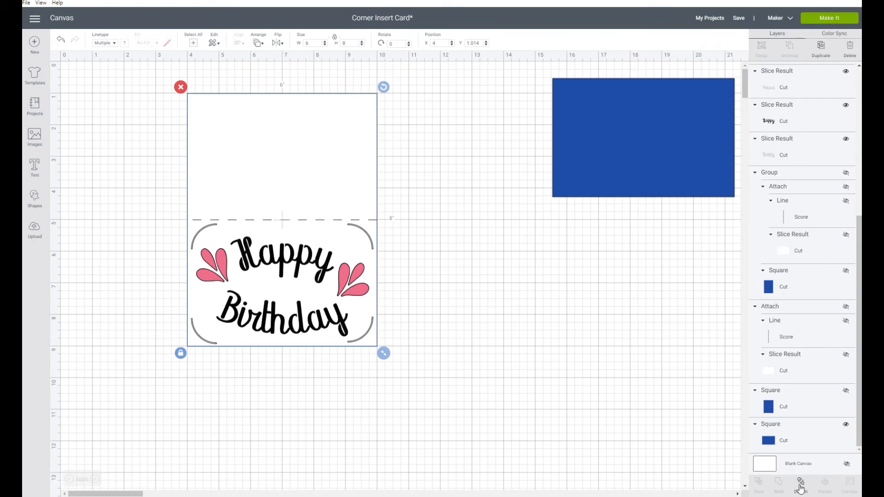
left_click_drag(332, 123, 549, 221)
left_click_drag(556, 185, 555, 173)
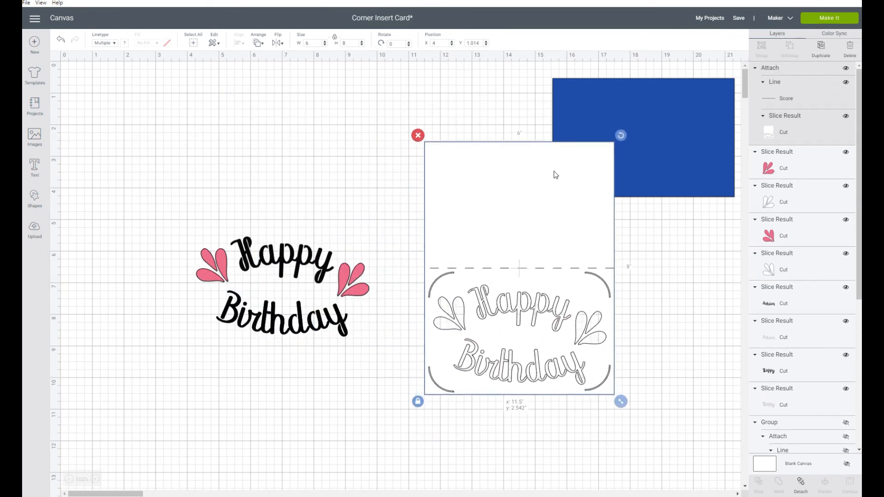
- Place the blue insert behind the stenciled lower half of the card and delete the leftover word and petal pieces
left_click_drag(675, 169, 558, 352)
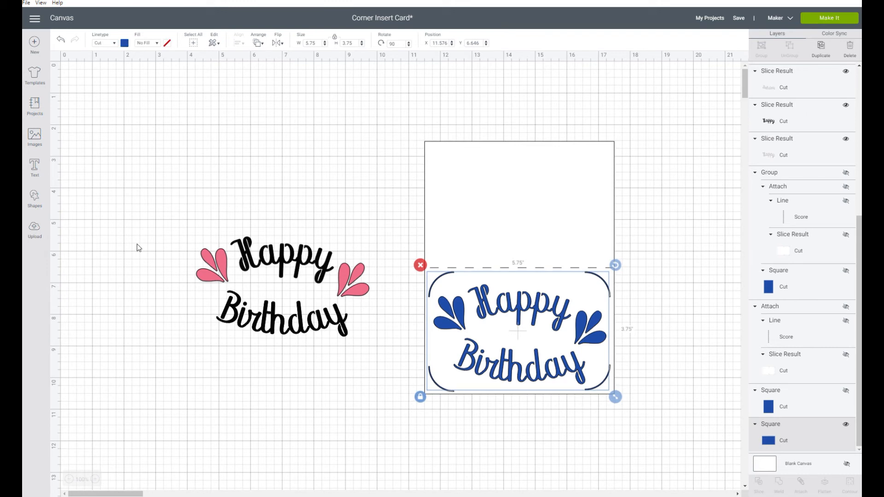
left_click_drag(150, 241, 390, 344)
left_click(190, 230)
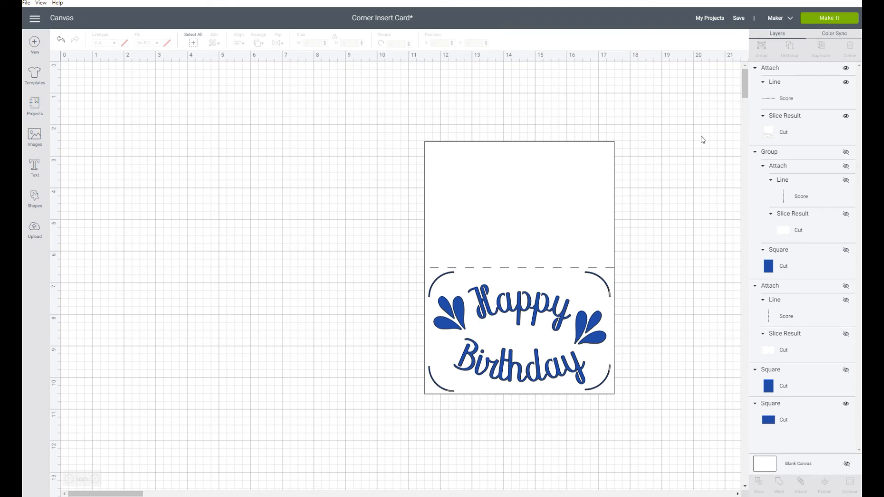
- Search the purchased and free images for "flourish" and select the two-tone pink Acanthus flourish
left_click(37, 140)
scroll(561, 210, "down", 10)
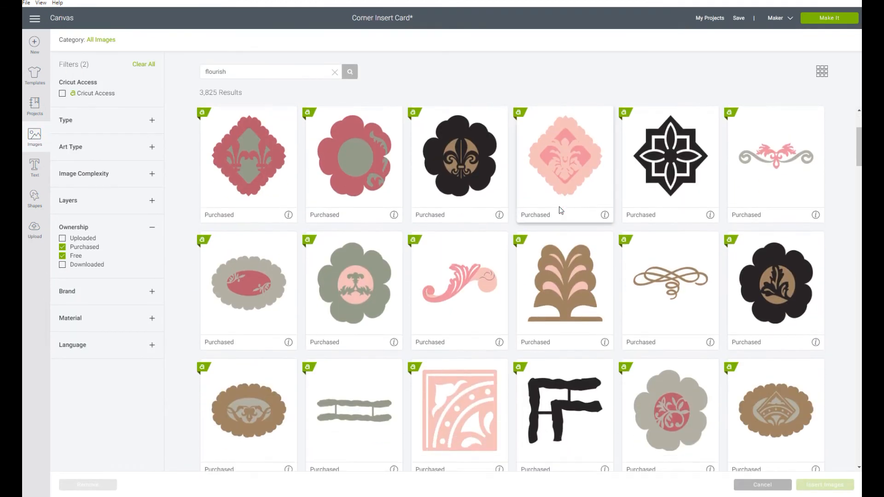
scroll(560, 208, "down", 8)
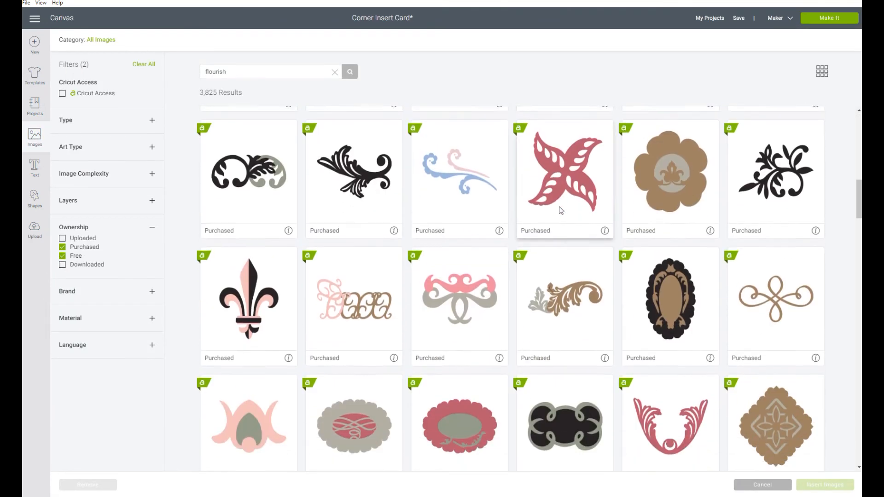
scroll(561, 210, "down", 10)
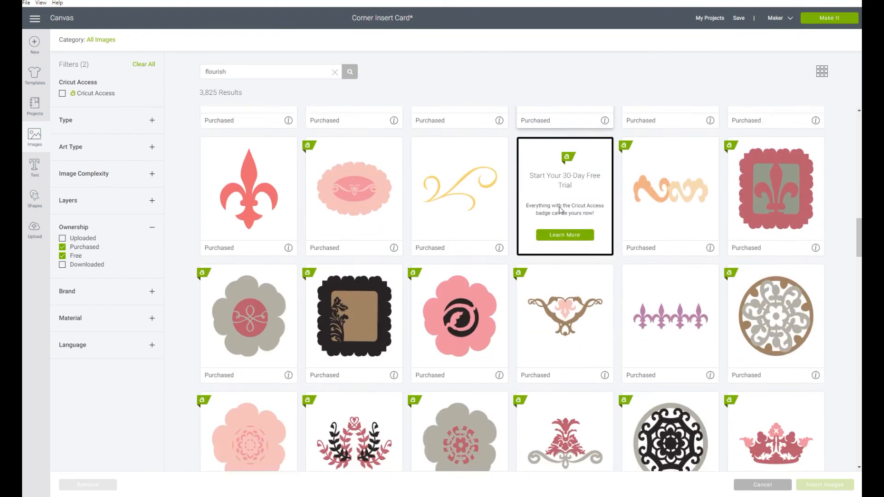
scroll(559, 210, "down", 15)
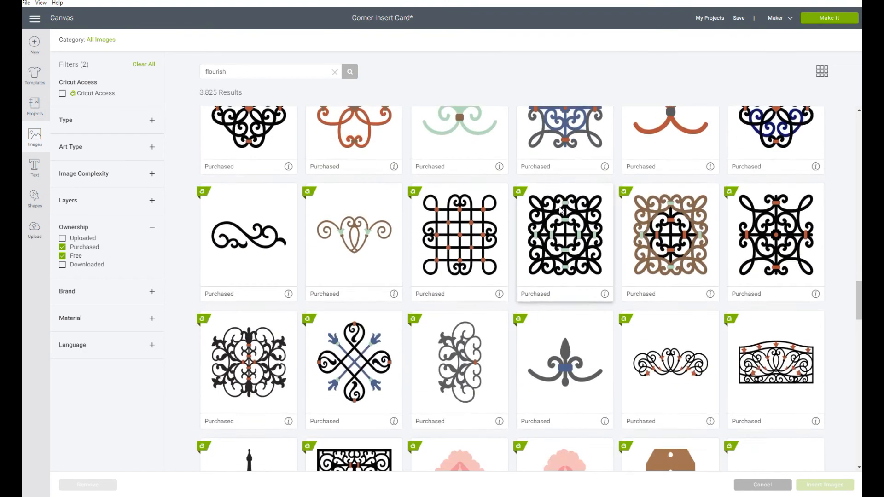
scroll(561, 210, "down", 9)
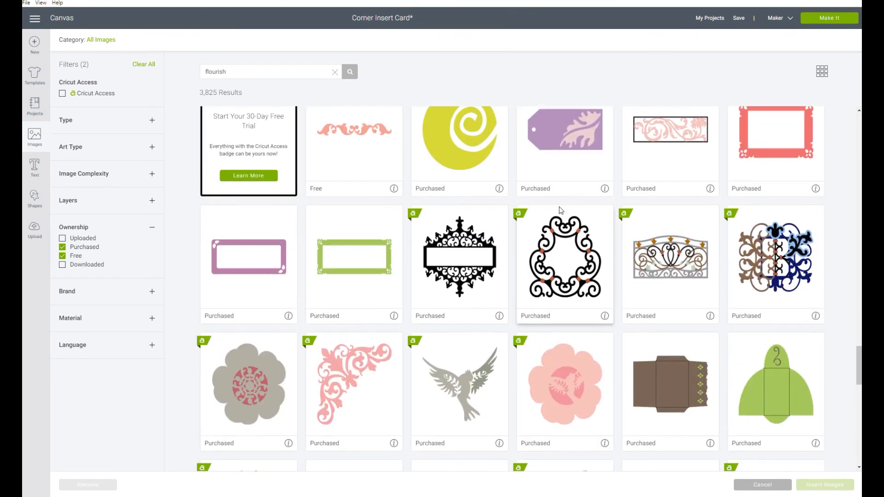
scroll(561, 211, "down", 11)
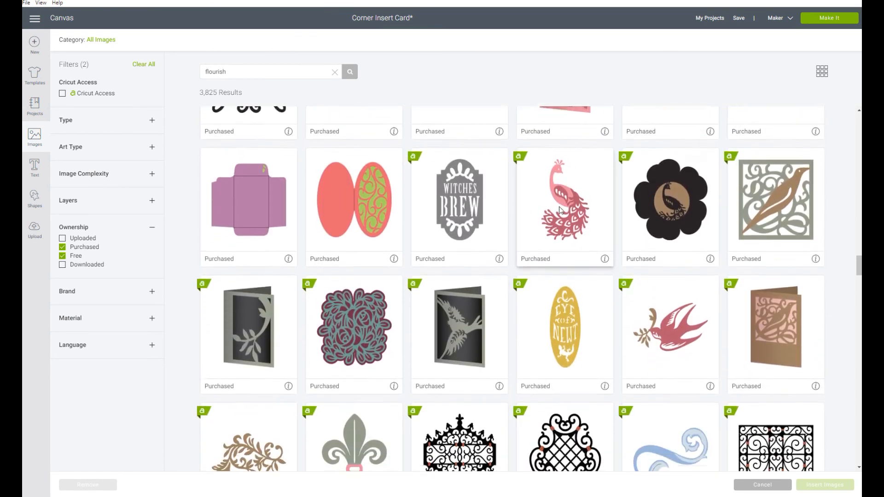
scroll(560, 210, "down", 9)
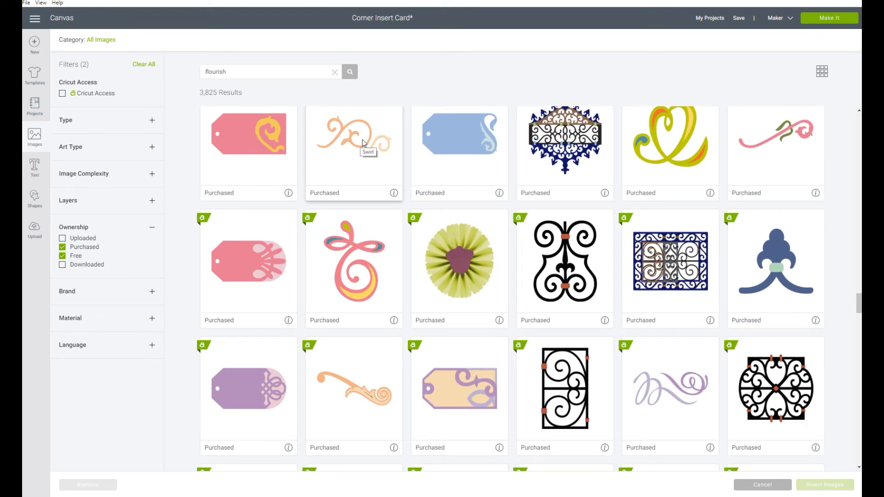
scroll(510, 225, "down", 4)
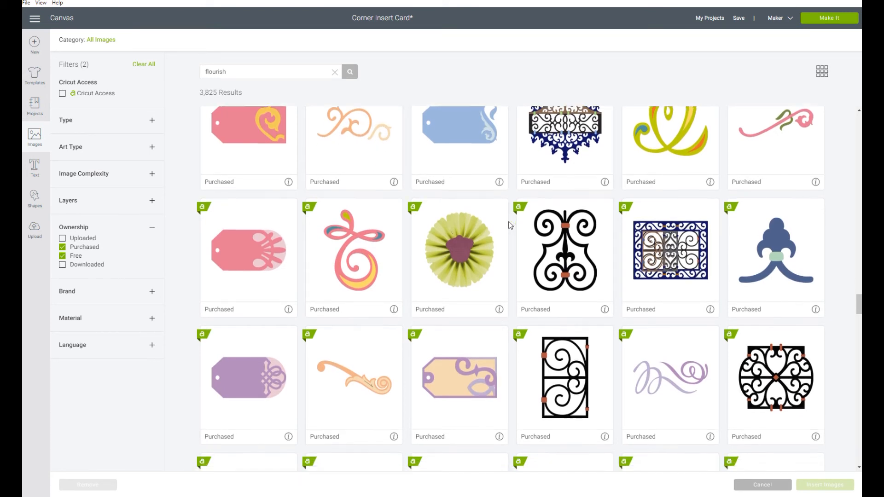
scroll(510, 226, "down", 2)
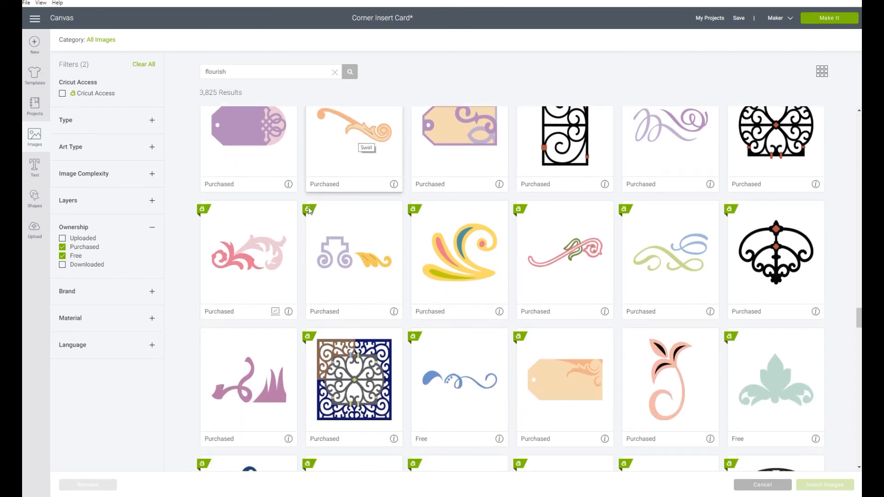
left_click(242, 252)
- Add the free Heart Flourish to the image selection and insert both flourishes on the canvas
scroll(624, 291, "down", 8)
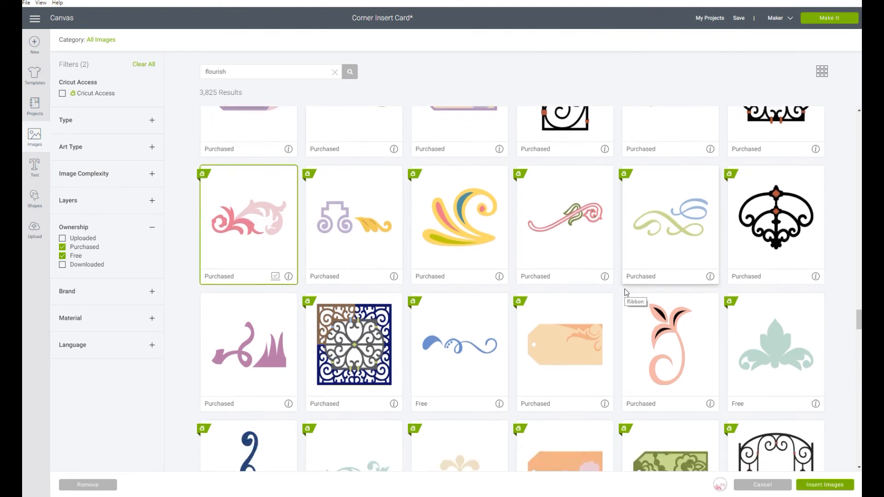
scroll(624, 290, "down", 10)
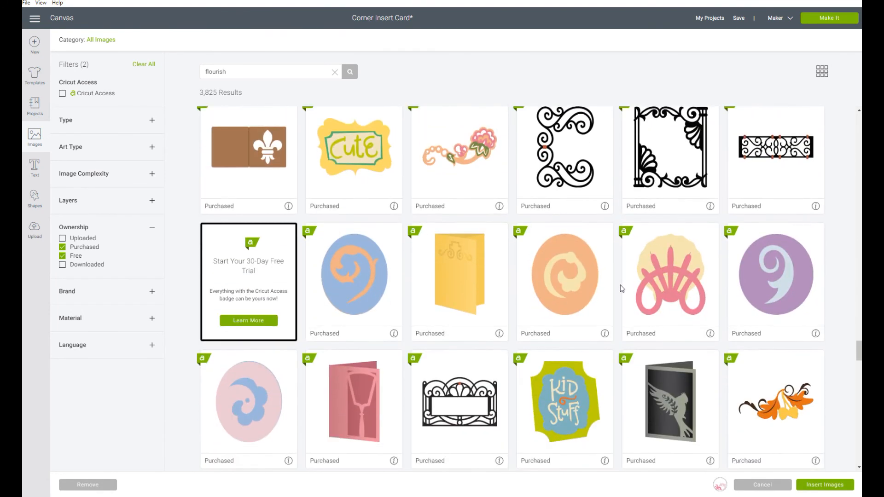
scroll(620, 287, "down", 6)
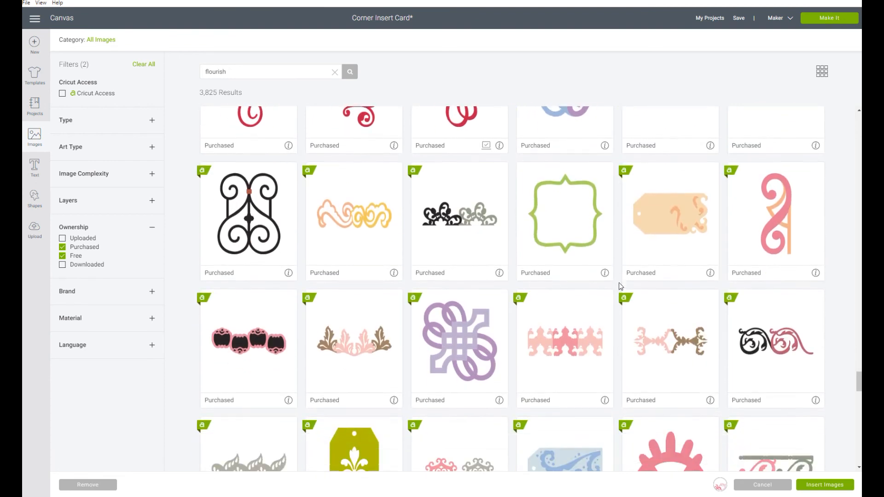
scroll(620, 286, "down", 8)
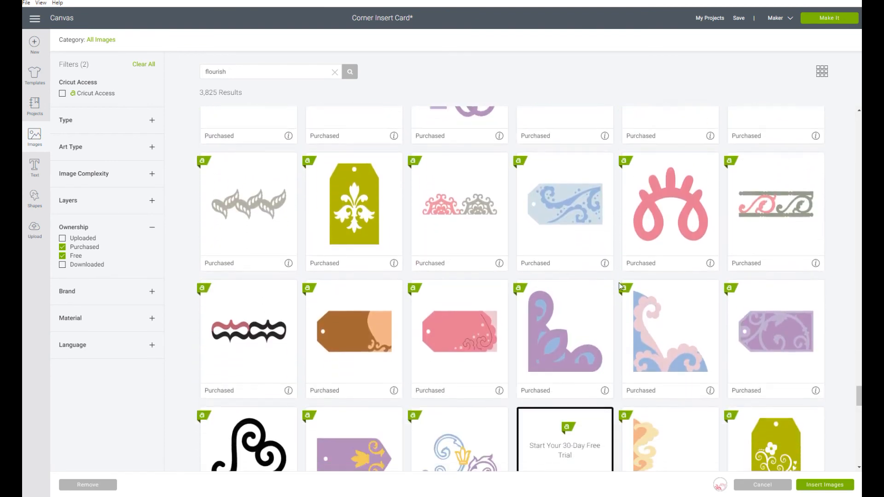
scroll(619, 283, "down", 9)
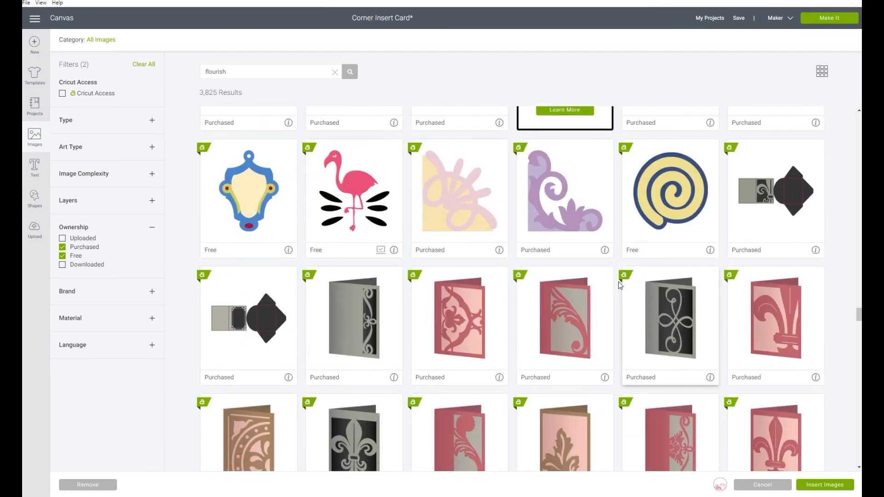
scroll(617, 280, "down", 4)
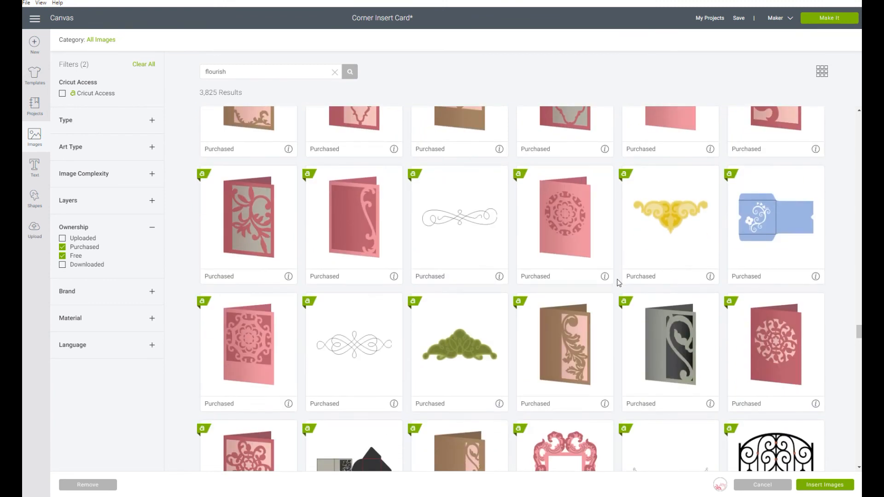
scroll(617, 279, "down", 10)
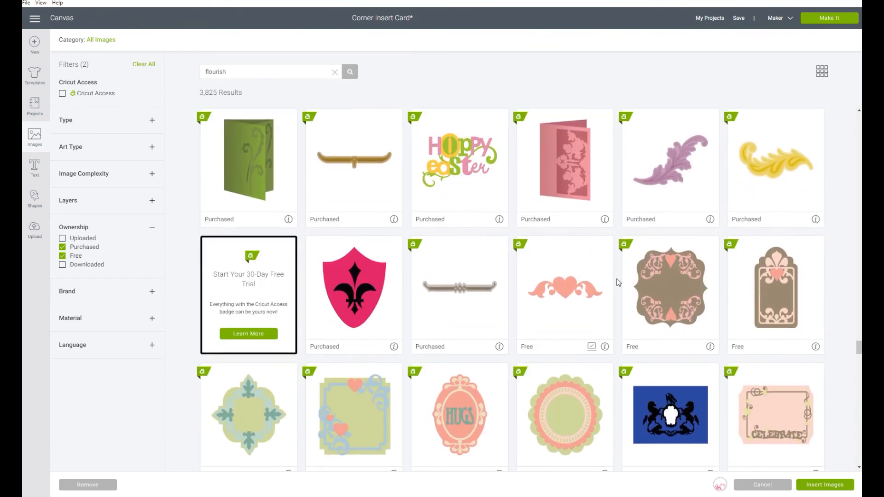
scroll(618, 280, "down", 1)
left_click(604, 271)
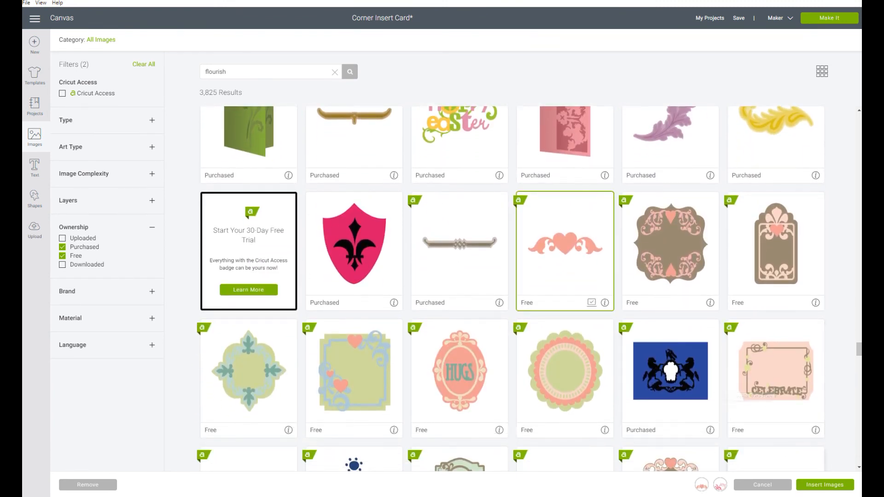
left_click(835, 488)
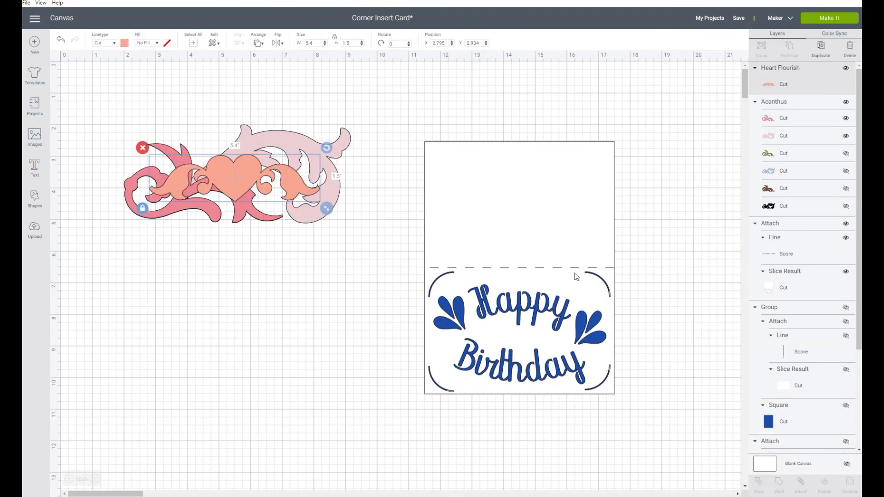
- Move the Heart Flourish into the empty space below the Acanthus image, separating the two designs, and select the Acanthus
left_click_drag(218, 173, 477, 253)
left_click_drag(403, 279, 263, 336)
left_click_drag(430, 219, 449, 210)
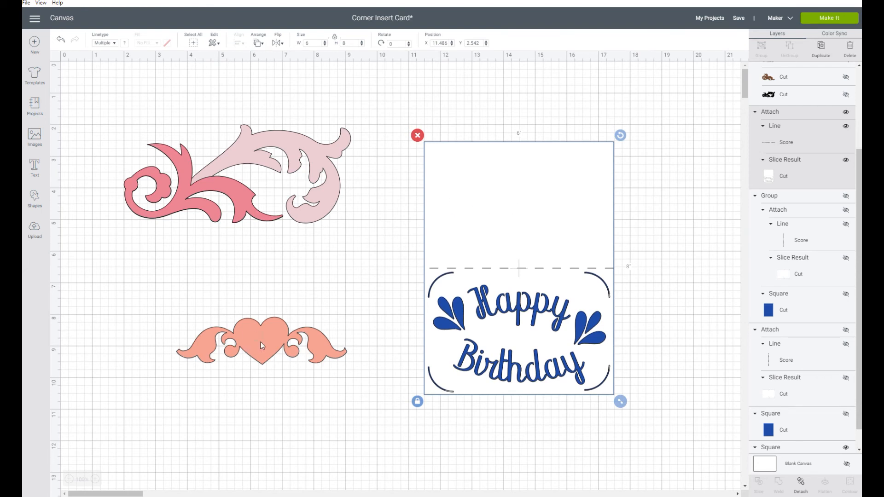
mouse_move(260, 342)
left_mouse_down()
mouse_move(530, 337)
mouse_move(283, 331)
mouse_move(254, 341)
left_mouse_up()
left_click(252, 149)
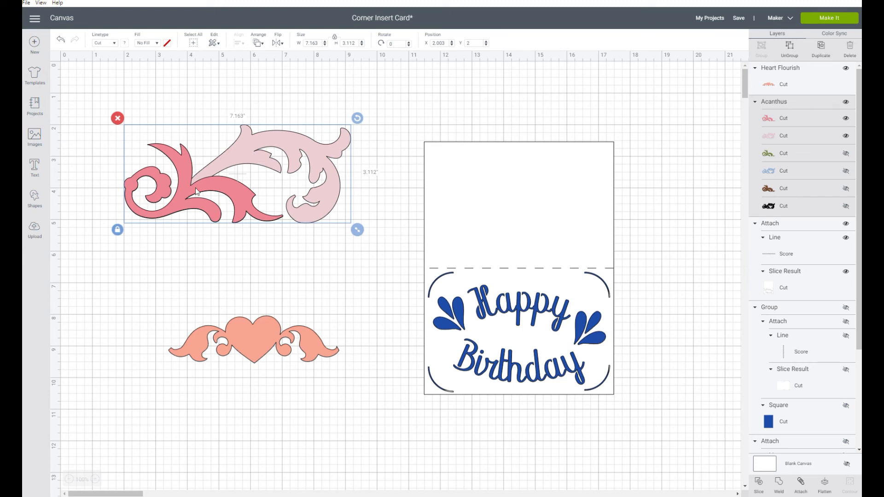
- Weld the two pink Acanthus layers into a single shape and add a square over its curled end
left_click(779, 488)
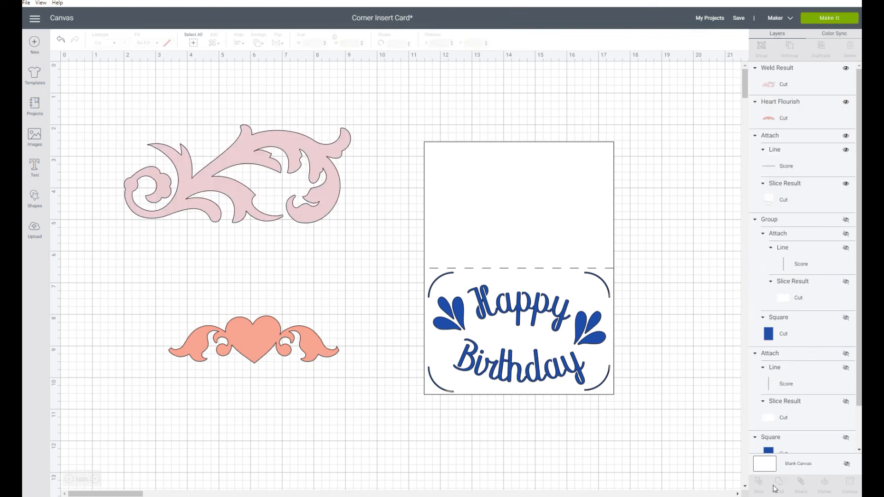
left_click(282, 152)
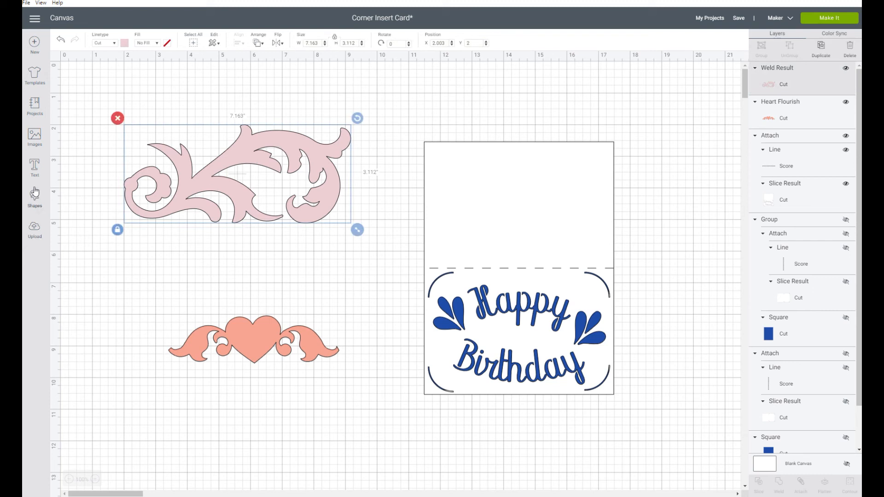
left_click(36, 202)
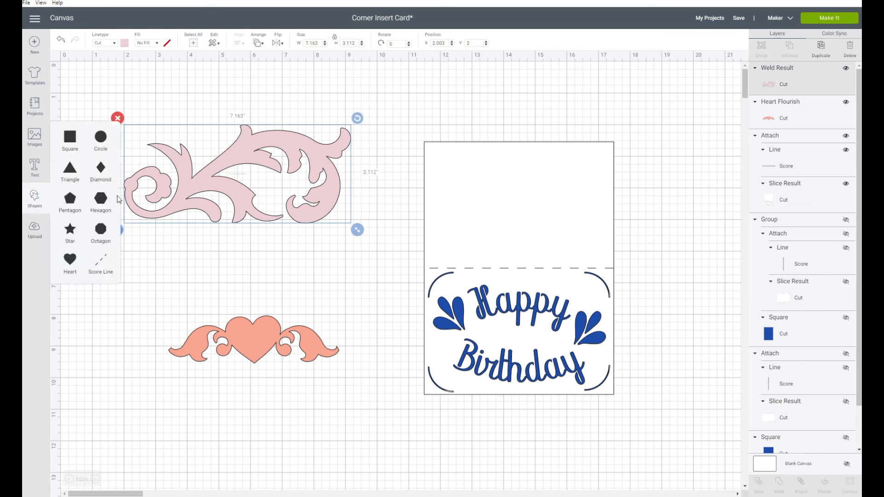
left_click(71, 138)
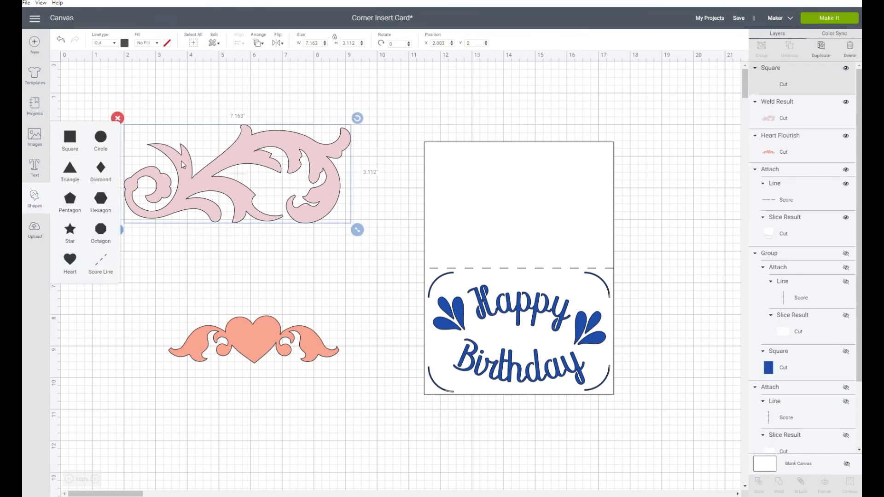
left_click_drag(183, 187, 149, 150)
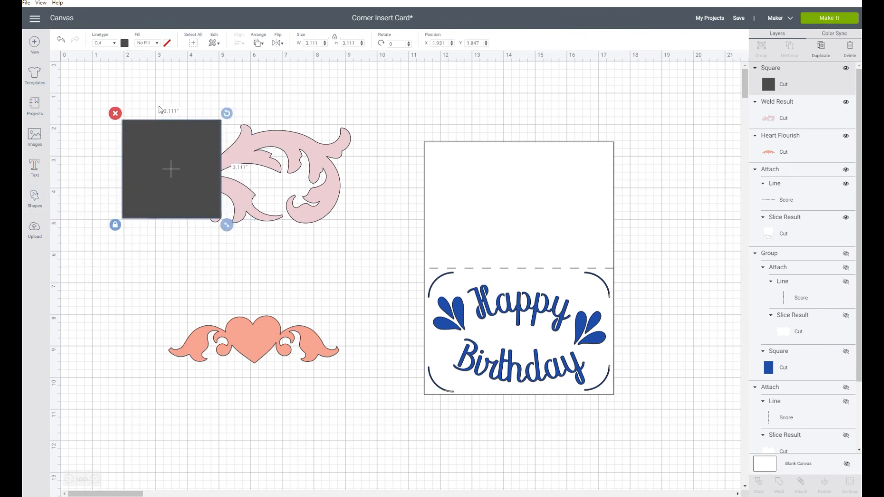
- Unlock the square's proportions, set it to 6 in wide by 4 in high, and color it white
left_click(323, 43)
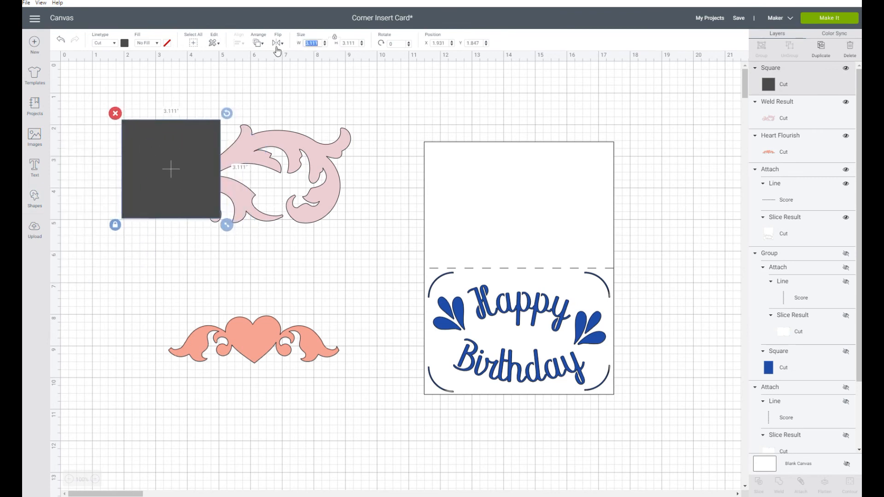
type("4")
key("Return")
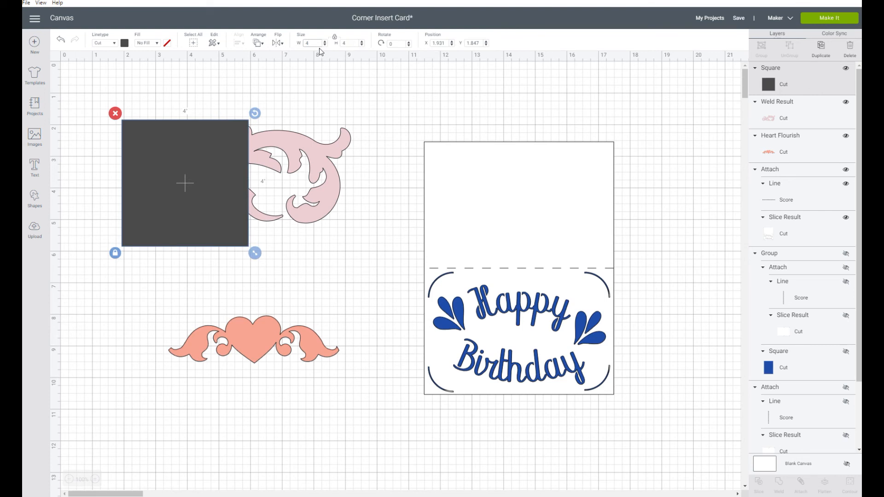
type("6")
key("Return")
left_click(354, 44)
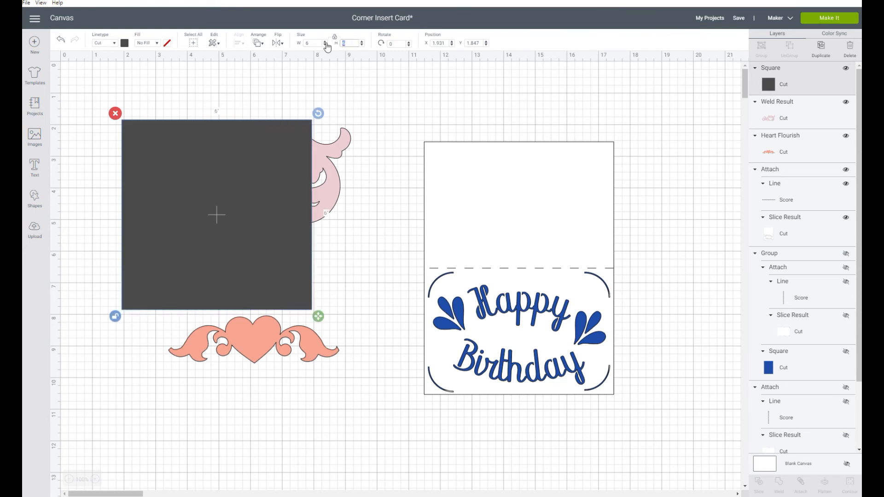
type("4")
key("Return")
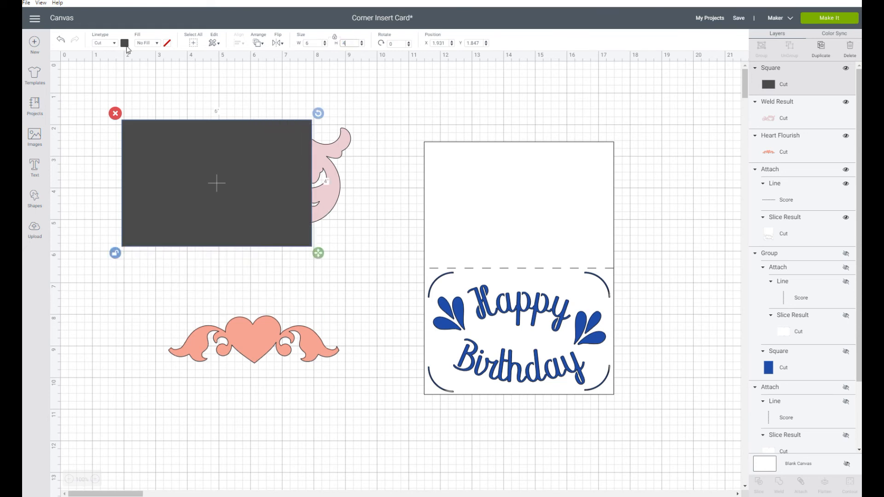
left_click(125, 45)
left_click(134, 122)
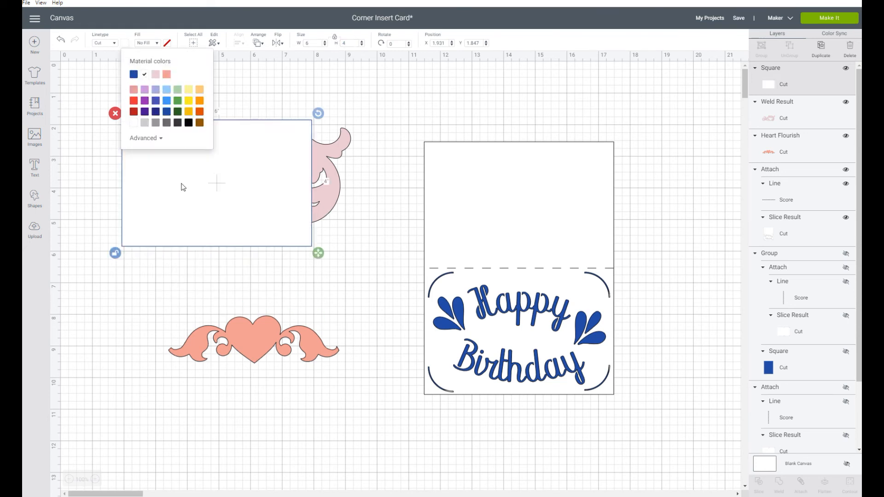
- Scale the welded flourish down to fit within the white rectangle and center the two on each other
left_click(335, 187)
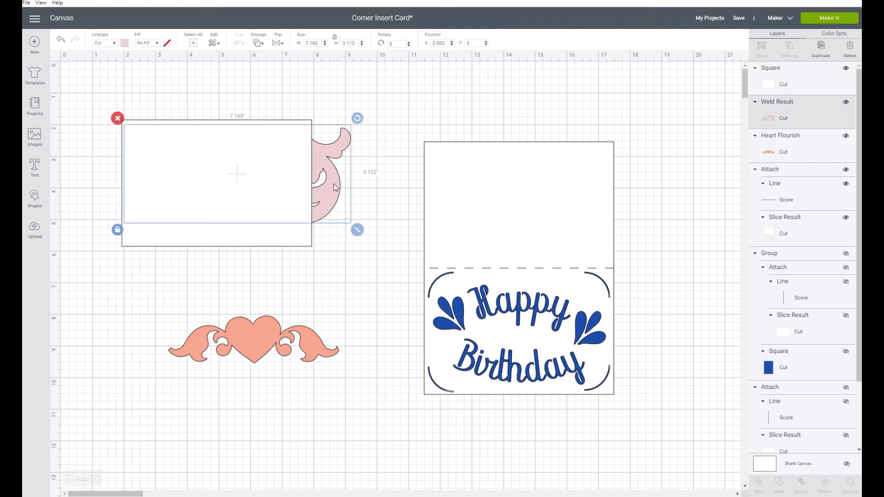
left_click_drag(358, 230, 236, 223)
left_click_drag(165, 79, 182, 261)
left_click(237, 45)
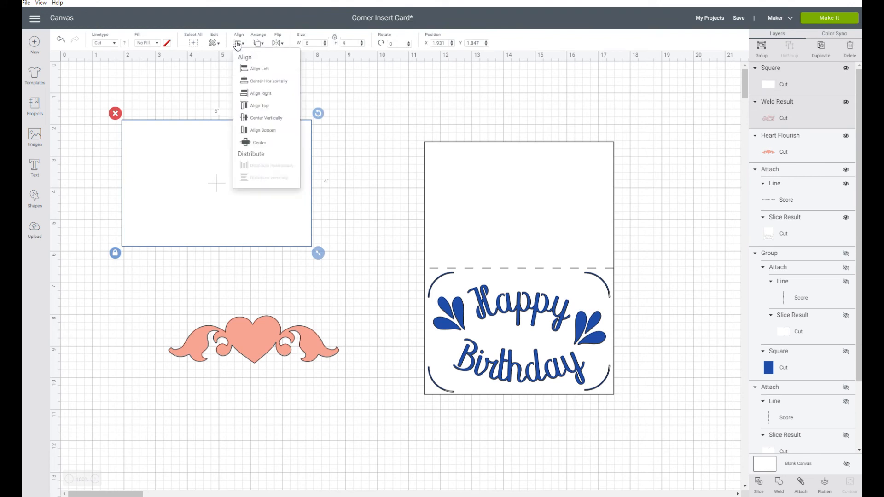
left_click(259, 143)
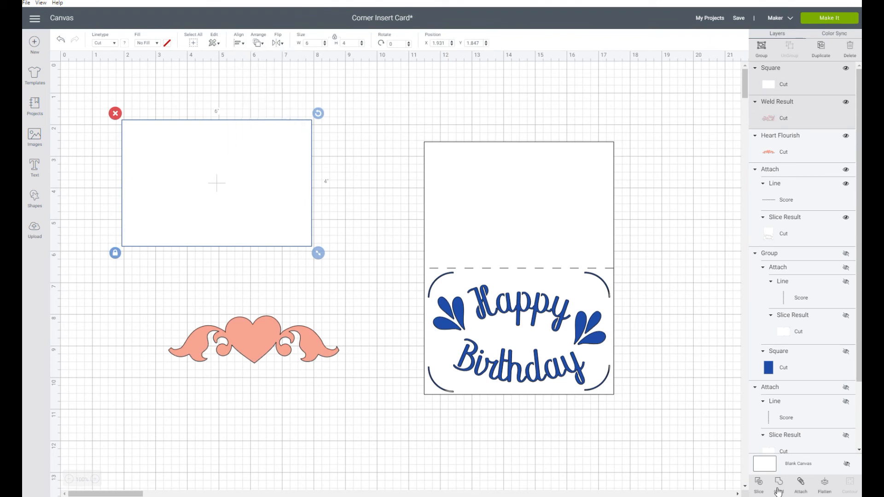
- Slice the flourish out of the white rectangle, move the rectangle aside and delete the leftover flourish pieces
left_click(759, 485)
left_click_drag(289, 213, 390, 174)
left_click(186, 192)
left_click_drag(186, 193, 142, 236)
key("Delete")
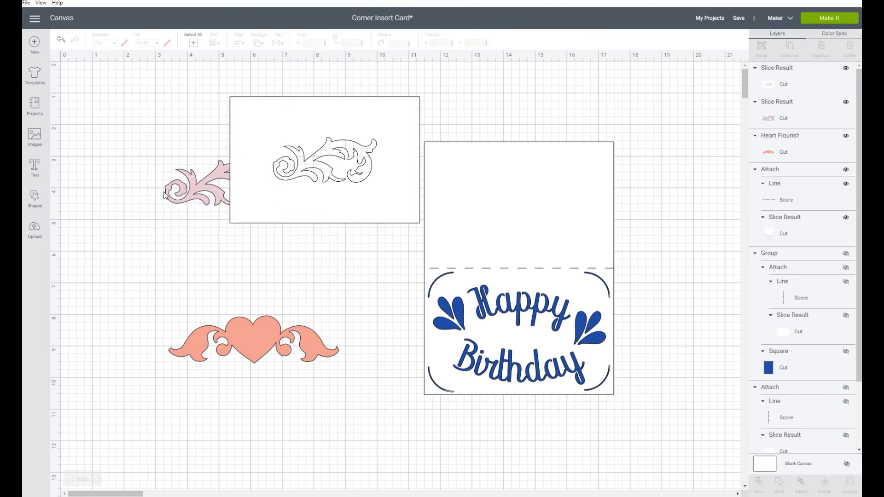
left_click_drag(204, 189, 140, 224)
left_click(92, 189)
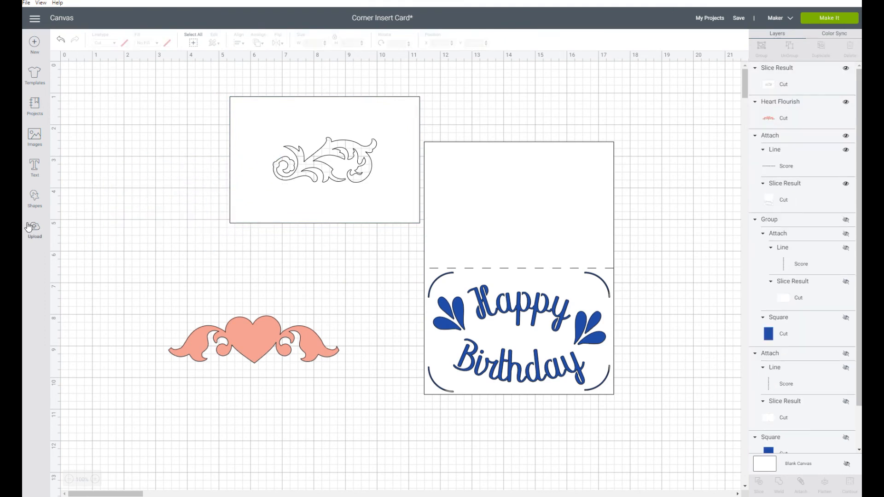
- Add a second square with unlocked proportions, sized 6 in wide by 4 in high, and color it light blue
left_click(34, 197)
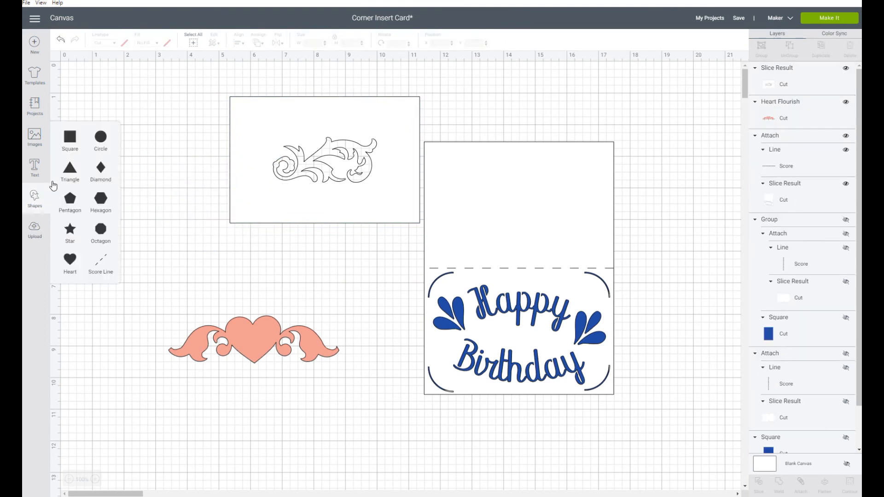
left_click(334, 41)
double_click(319, 43)
type("6")
key("Tab")
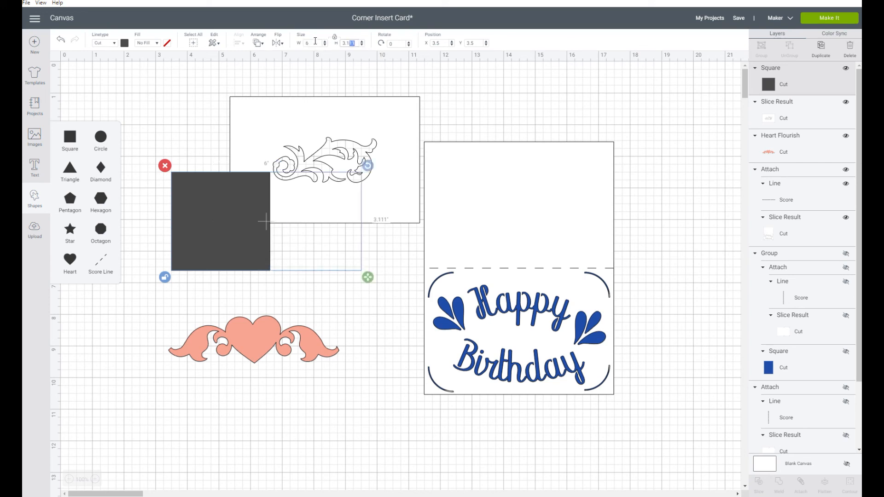
type("4")
key("Tab")
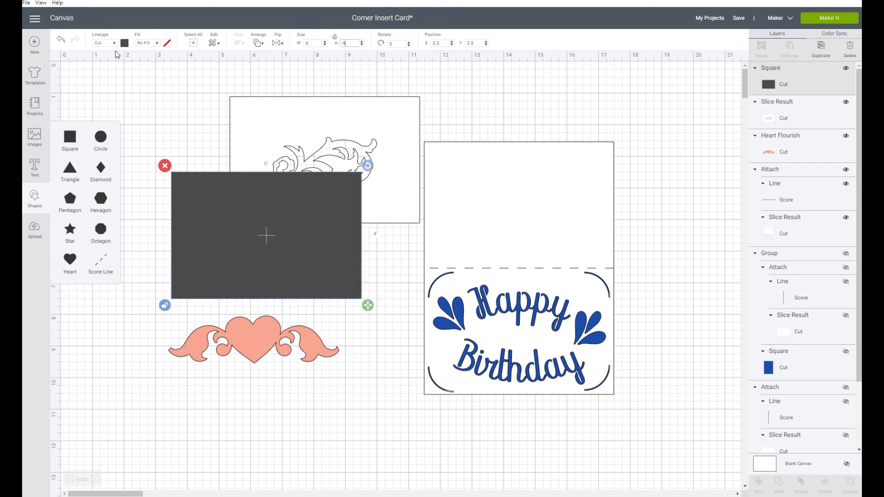
left_click(125, 44)
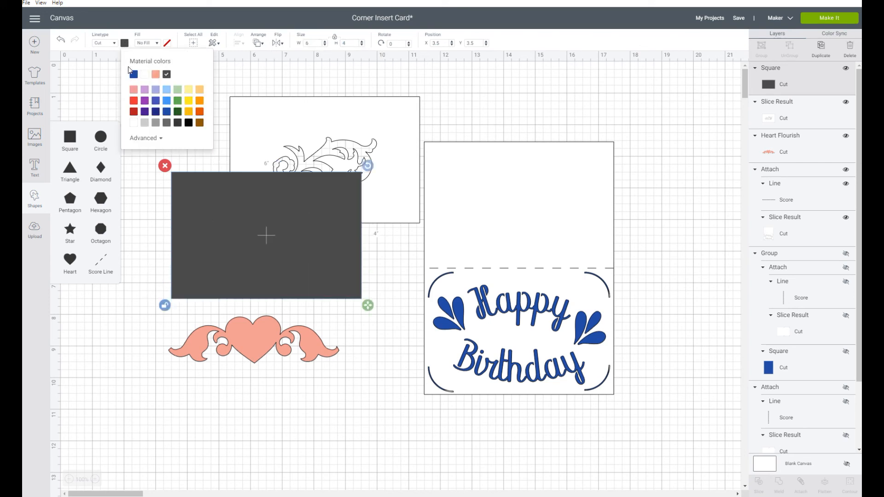
left_click(166, 91)
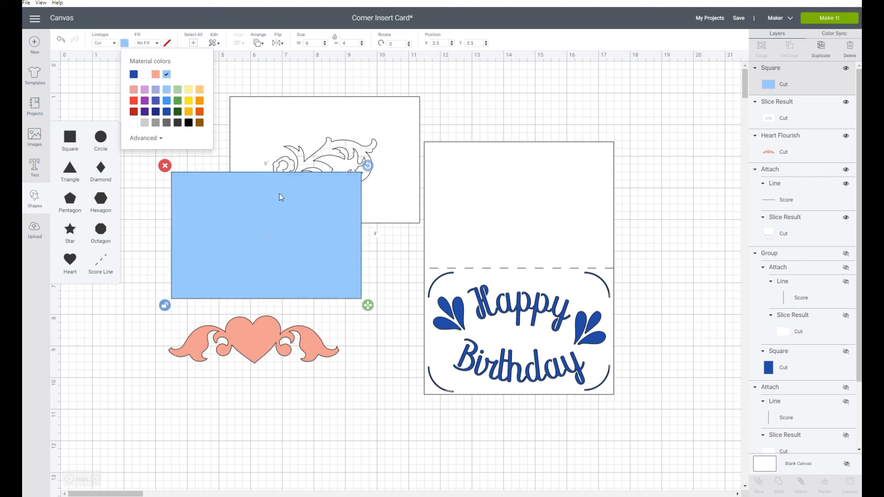
- Send the light blue rectangle to the back and lay the white flourish cut-out over it with a slight offset
left_click(258, 43)
left_click(276, 58)
left_click_drag(367, 183, 351, 202)
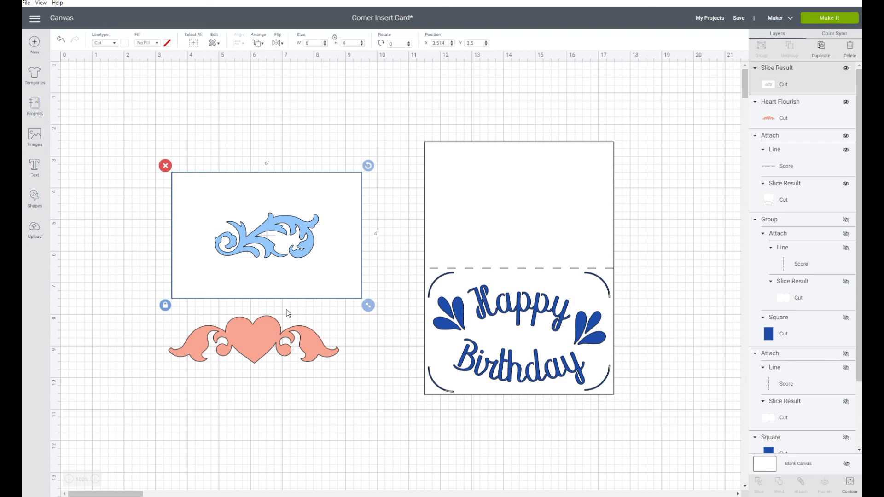
mouse_move(320, 267)
left_mouse_down()
mouse_move(319, 157)
mouse_move(321, 245)
mouse_move(313, 264)
left_mouse_up()
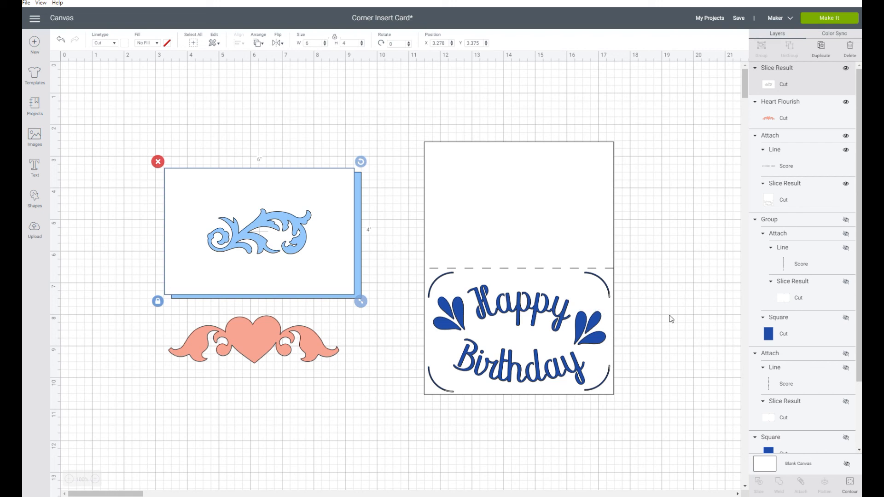
- Separate the two rectangles, moving the white cut-out down over the Heart Flourish and the light blue one up
left_click_drag(329, 233, 311, 311)
left_click_drag(356, 176, 365, 117)
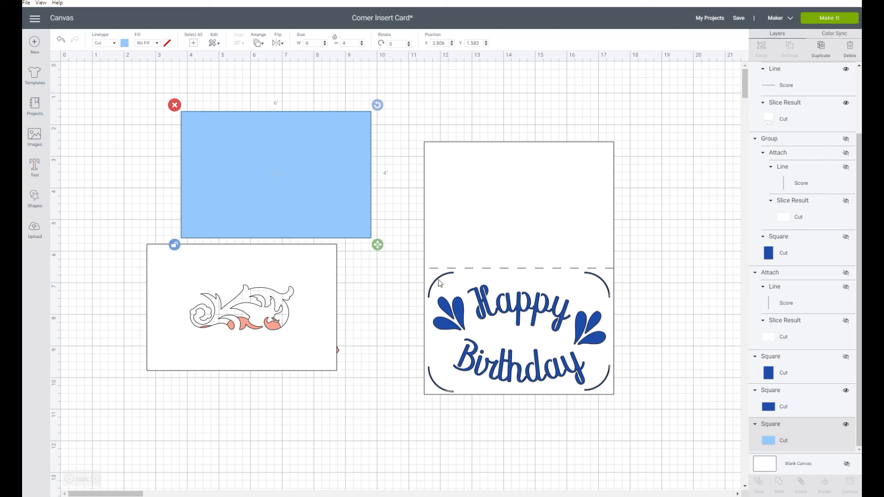
- Show the hidden group with the side-fold card and blue insert, and move it to the empty canvas below the other designs
left_click(440, 283)
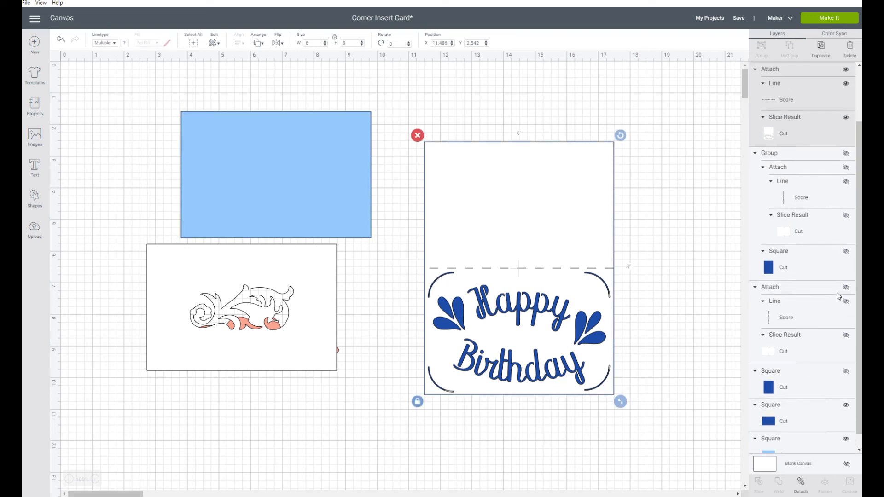
scroll(838, 297, "down", 1)
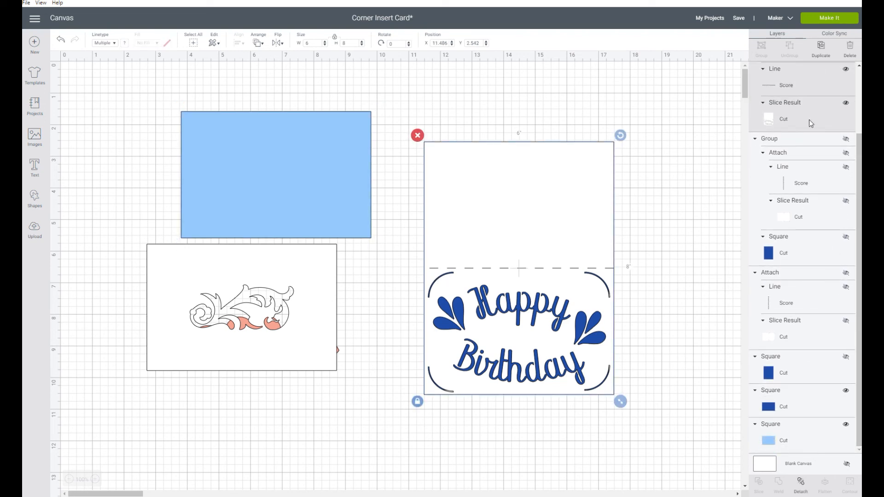
left_click(846, 139)
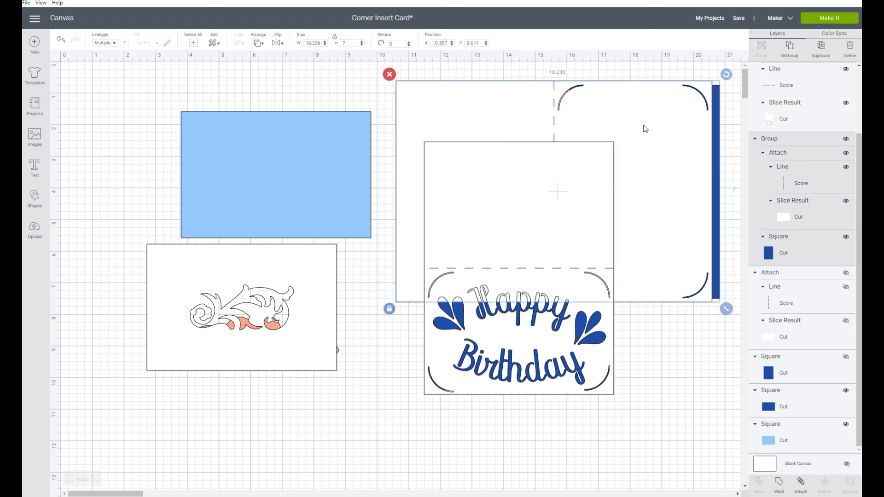
left_click_drag(648, 118, 368, 412)
scroll(606, 258, "down", 5)
scroll(606, 257, "down", 2)
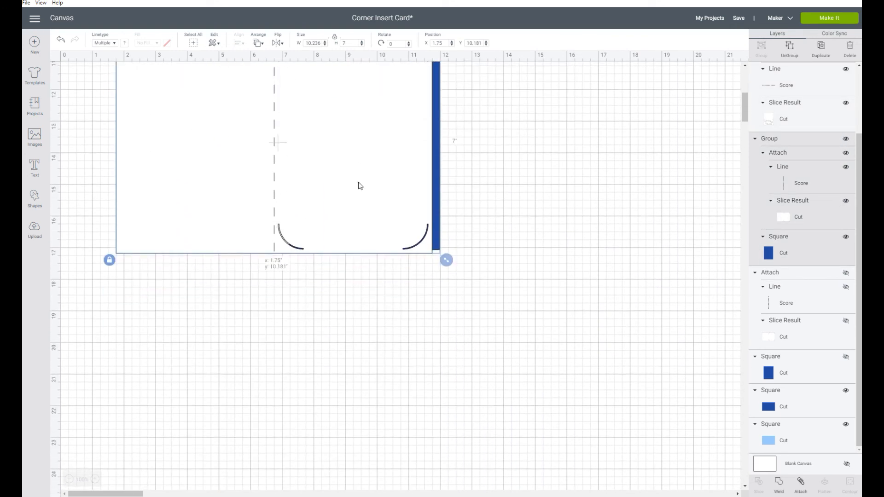
left_click_drag(359, 158, 375, 243)
- Ungroup the side-fold card and its blue insert, and shift the card so its corner slots line up over the insert's corners
left_click(788, 47)
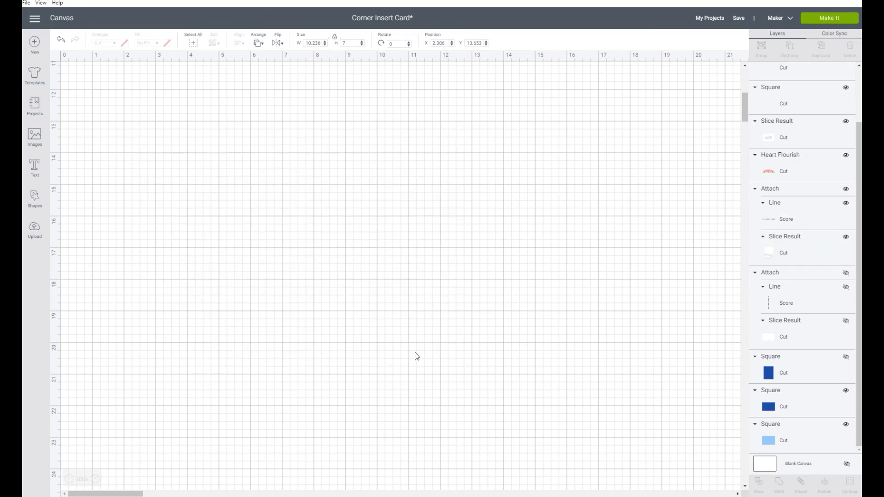
left_click(429, 167)
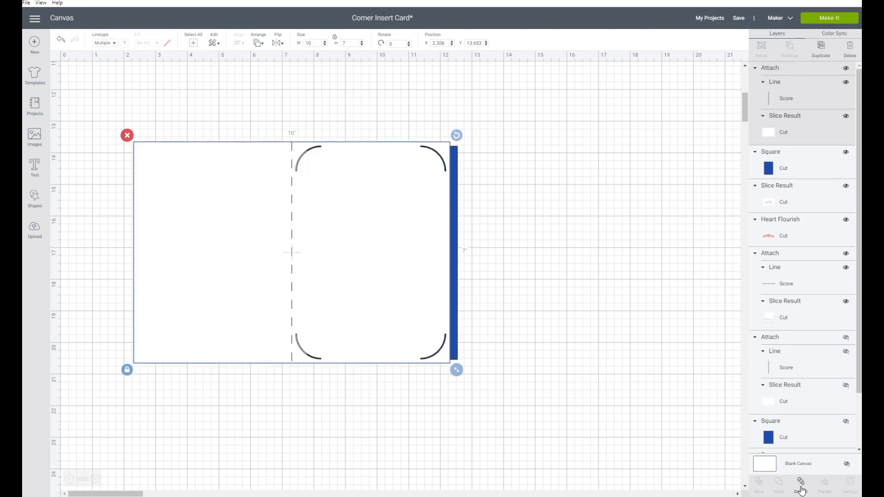
left_click_drag(324, 268, 398, 279)
left_click(399, 278)
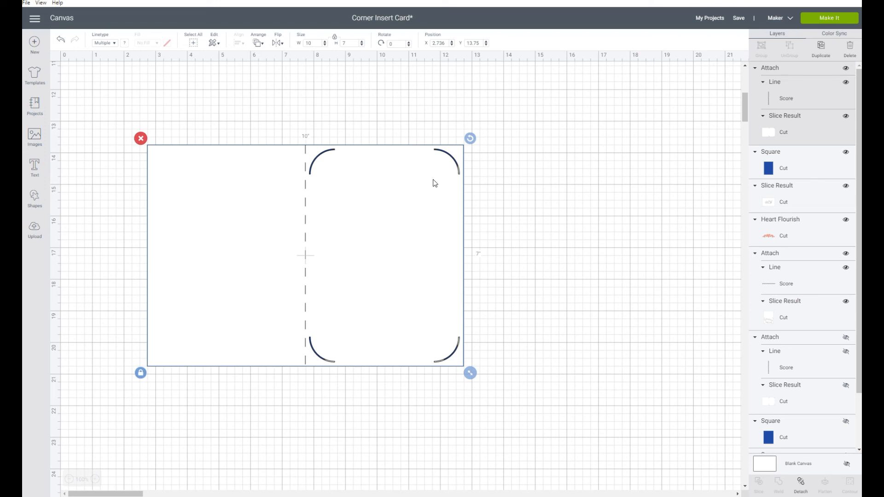
left_click_drag(441, 253, 417, 254)
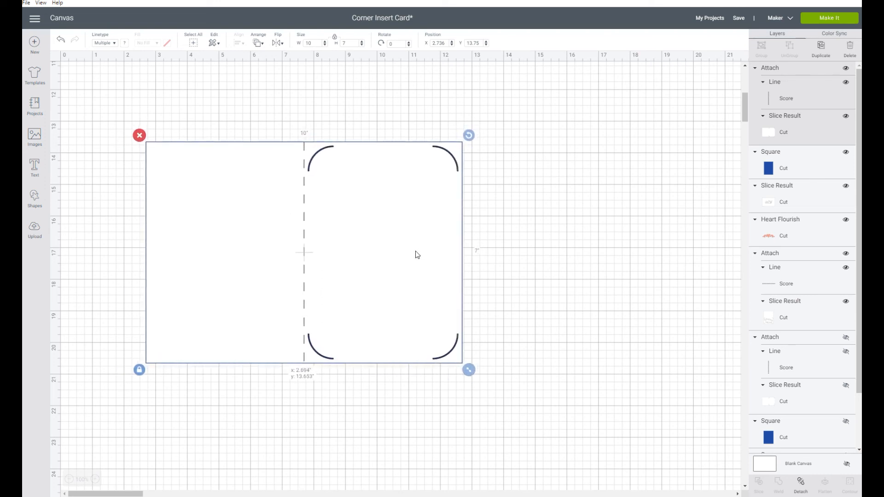
left_click_drag(417, 254, 417, 255)
scroll(607, 222, "up", 10)
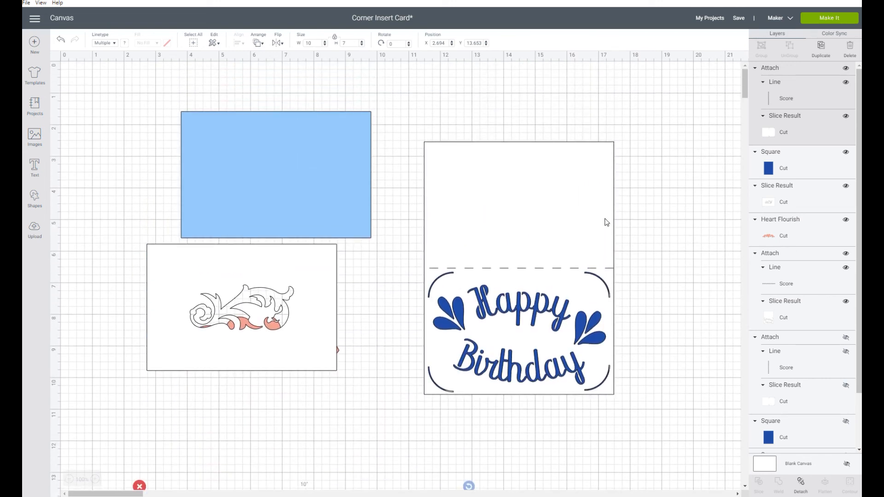